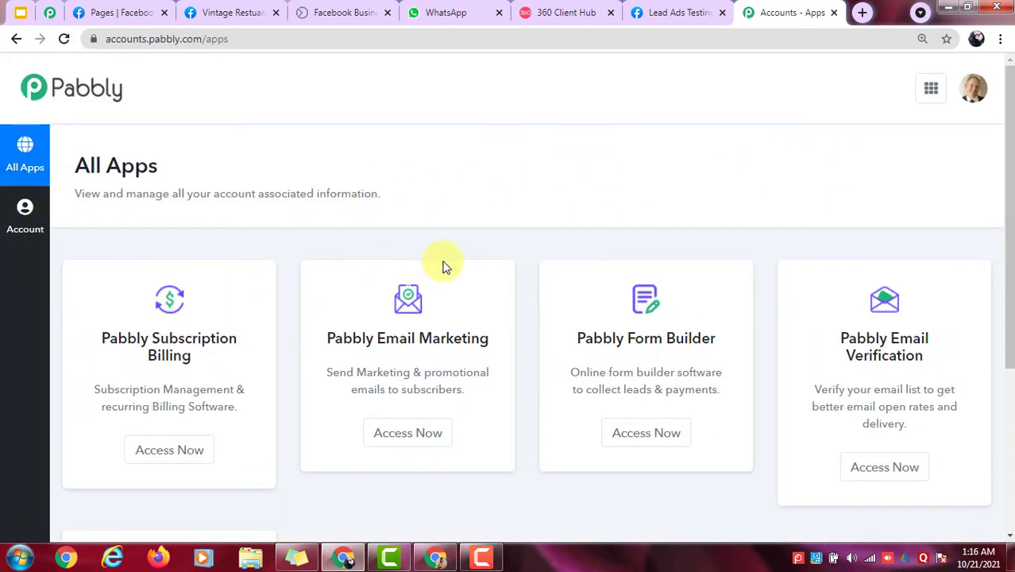
Step: Open Pabbly Connect from the list of all Pabbly apps
scroll(476, 207, "down", 1)
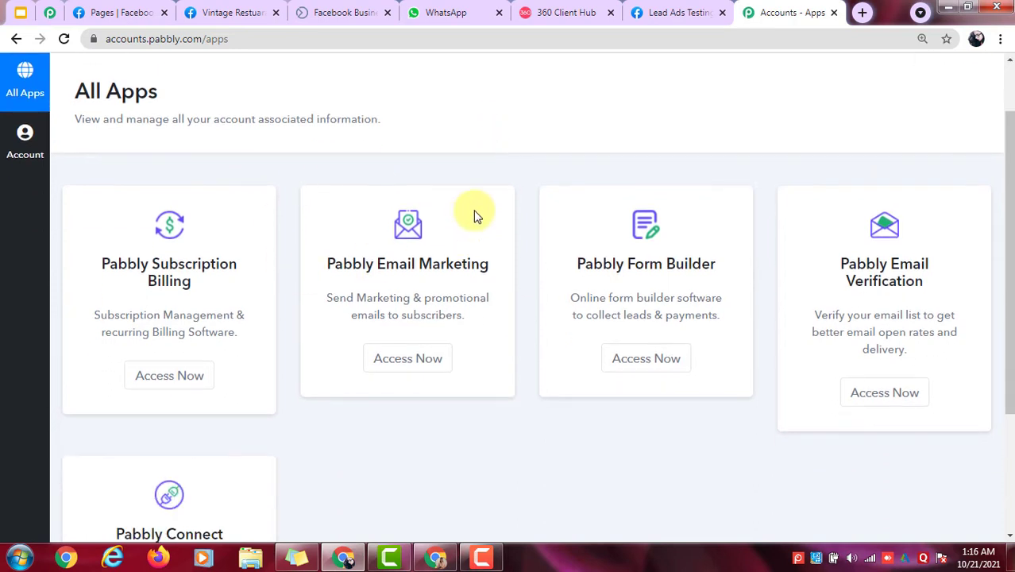
scroll(494, 134, "down", 3)
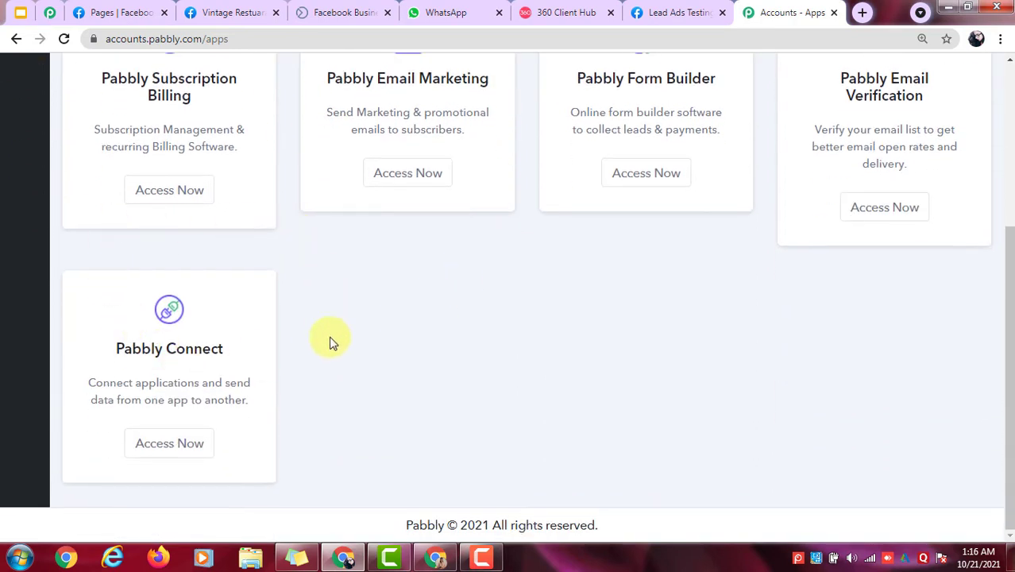
left_click(183, 446)
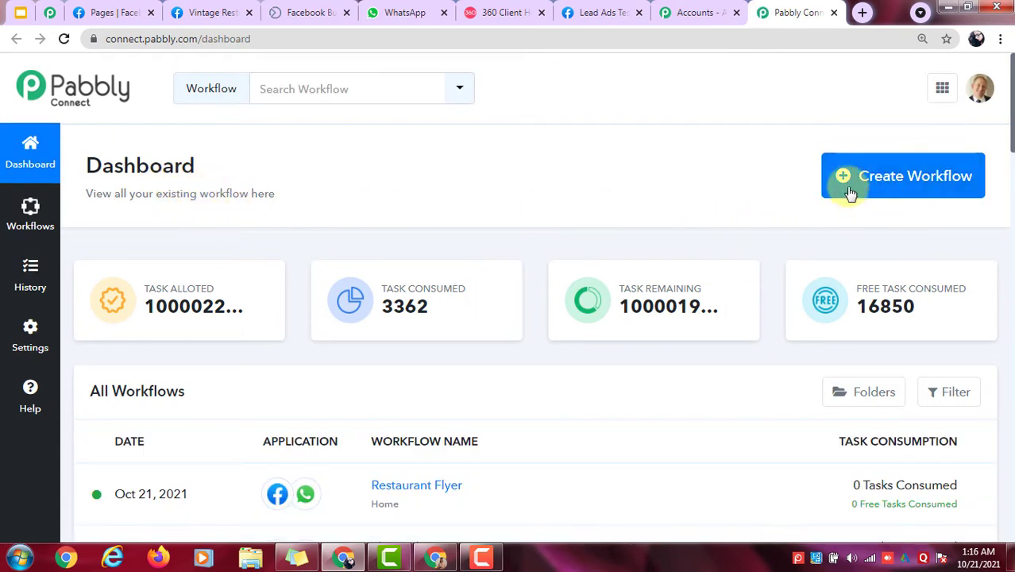
Step: Create a new workflow named "Facebook Lead Ads to WhatsApp"
left_click(917, 177)
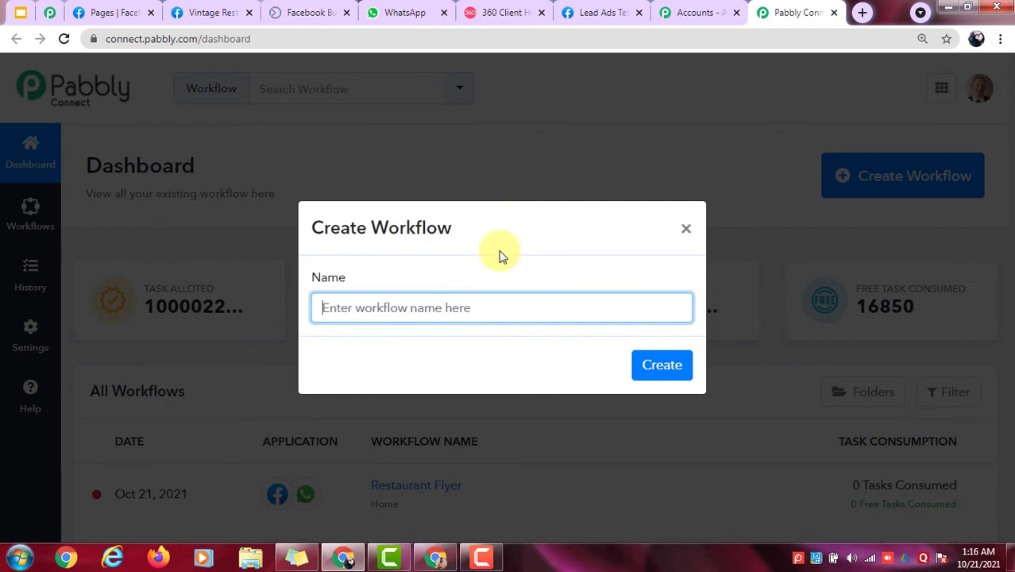
left_click(450, 306)
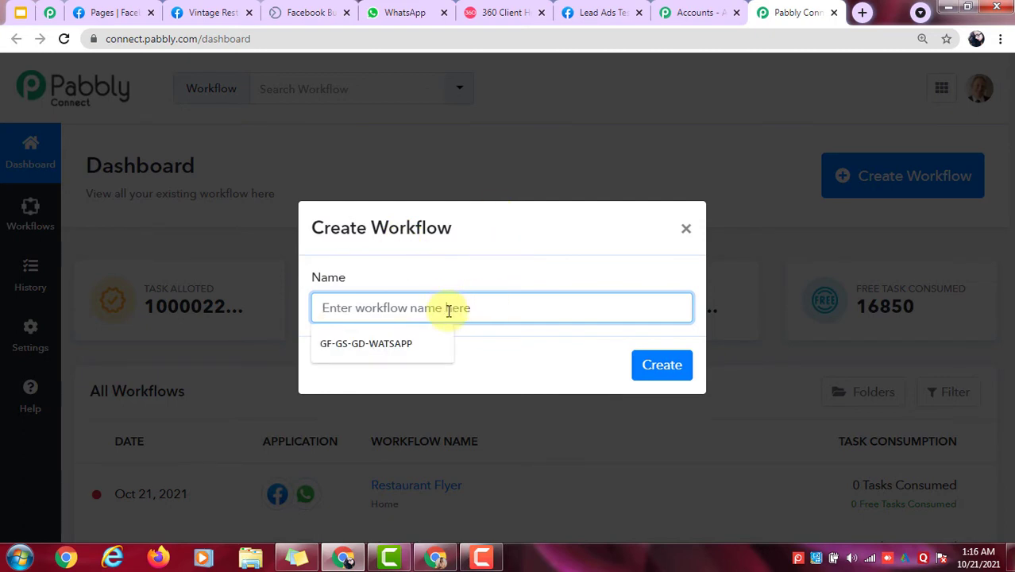
type("Facebook Lead Ads to WhatsApp")
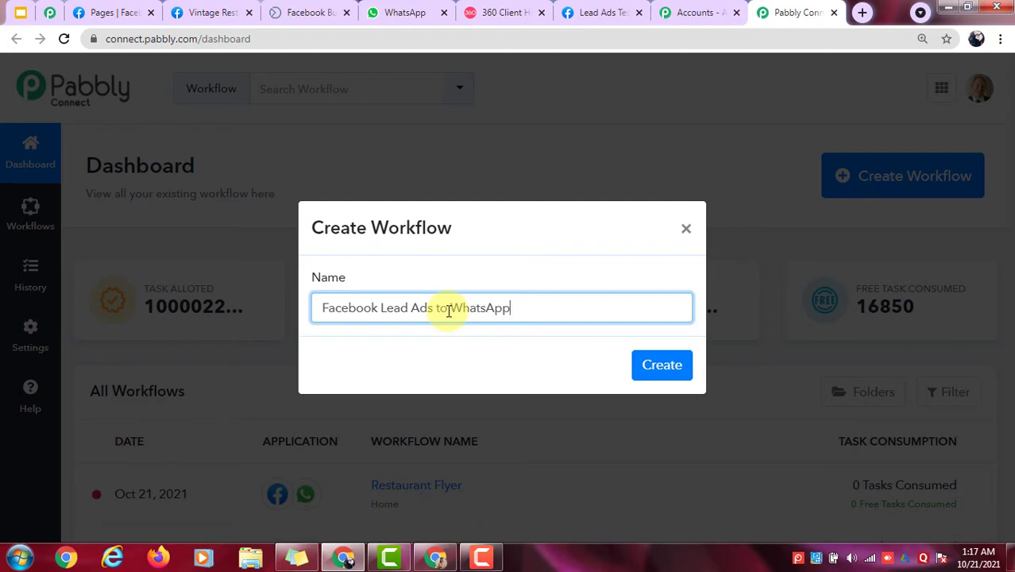
left_click(659, 364)
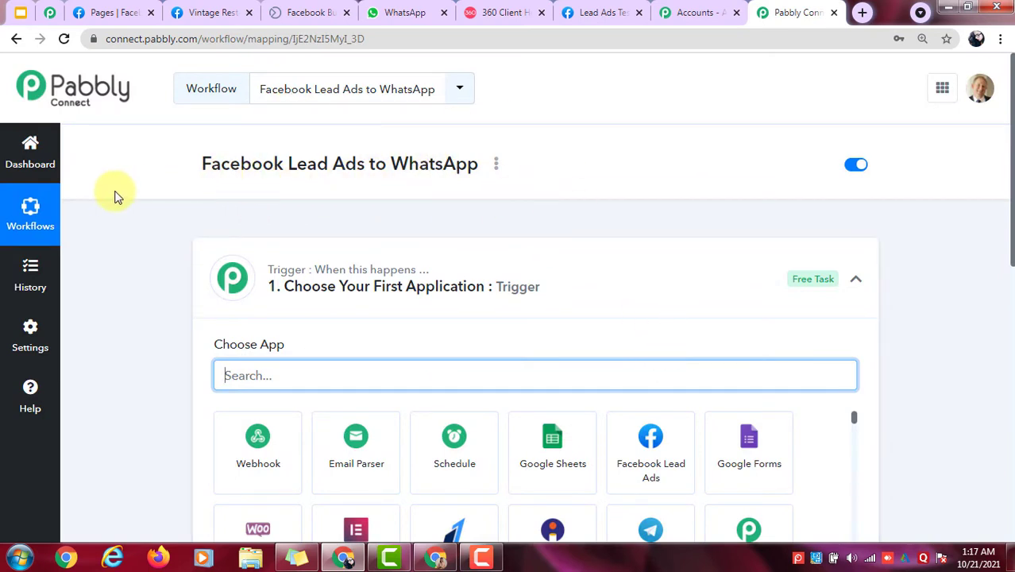
Step: Set the workflow's trigger application to Facebook Lead Ads with New Lead as the trigger event
left_click(857, 280)
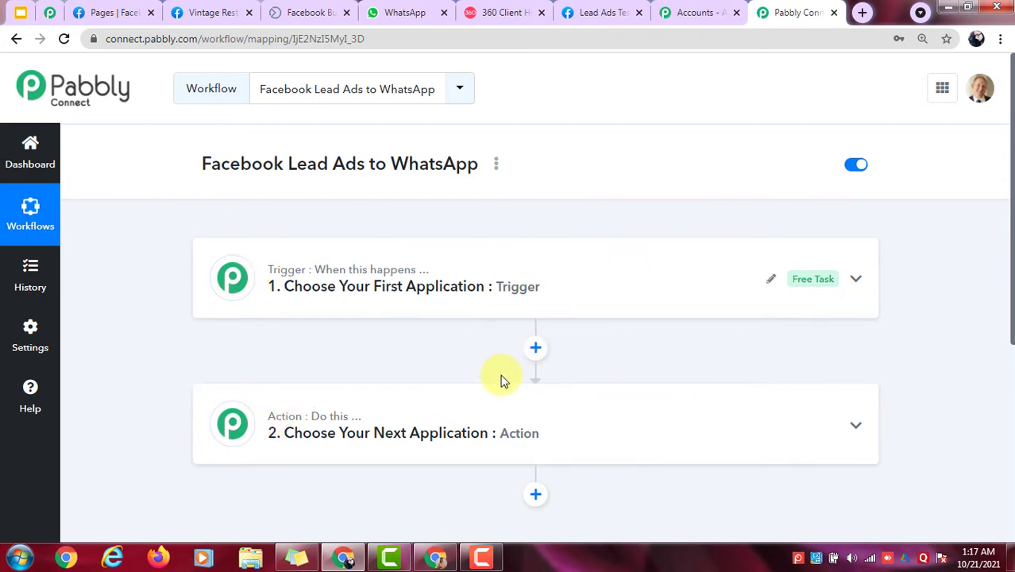
scroll(500, 381, "down", 1)
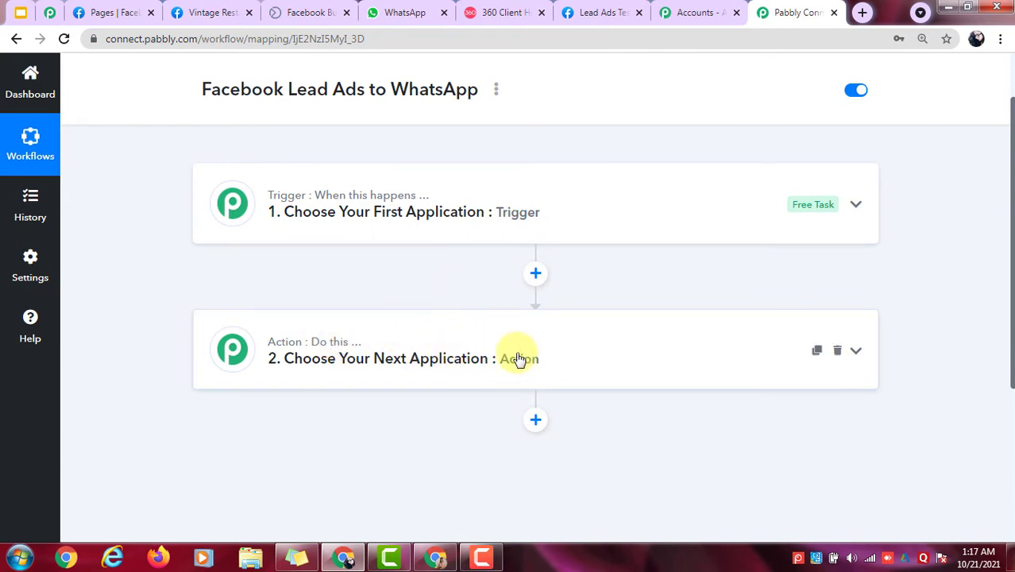
left_click(545, 203)
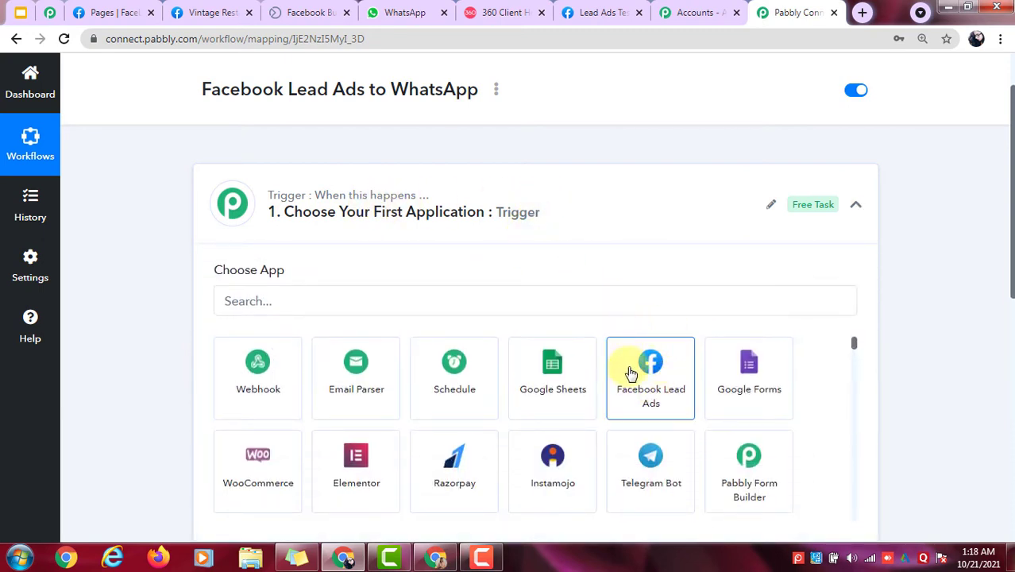
left_click(645, 373)
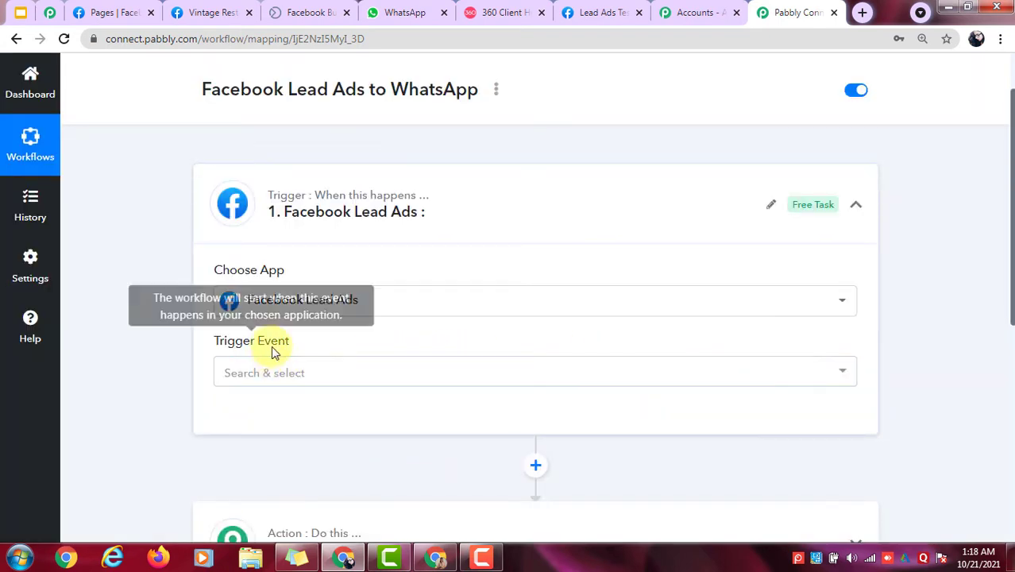
left_click(270, 368)
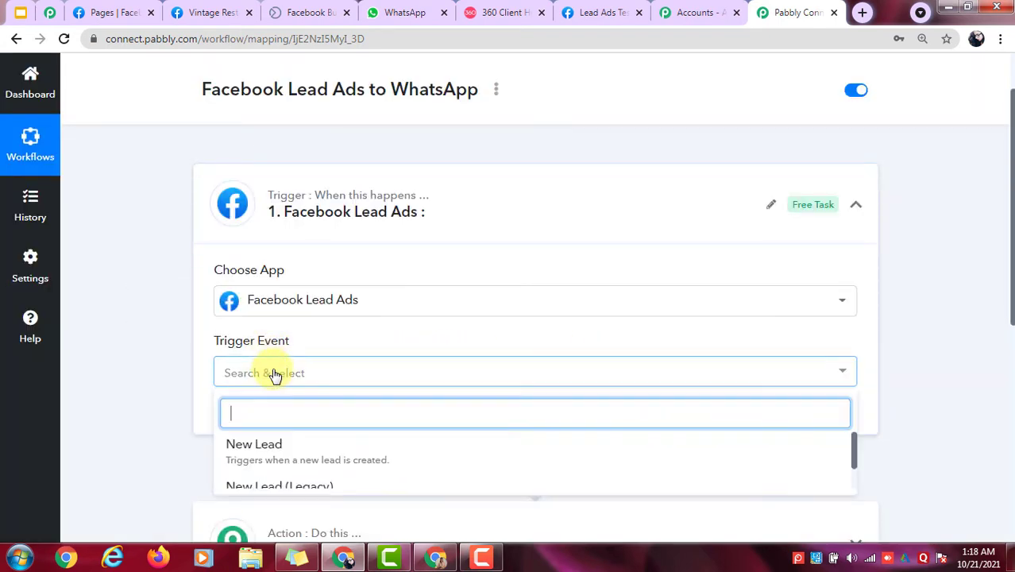
scroll(270, 416, "down", 1)
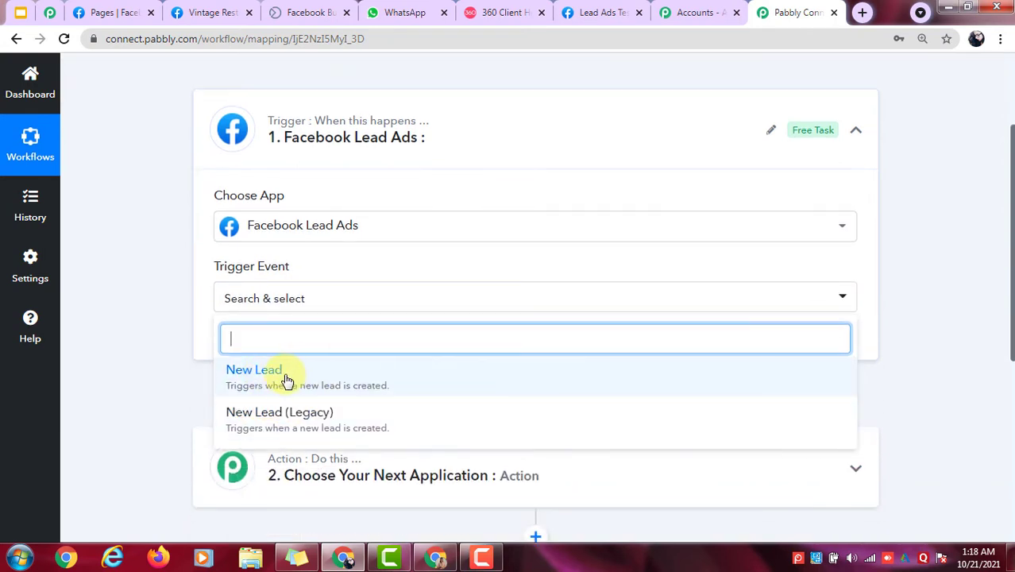
left_click(250, 377)
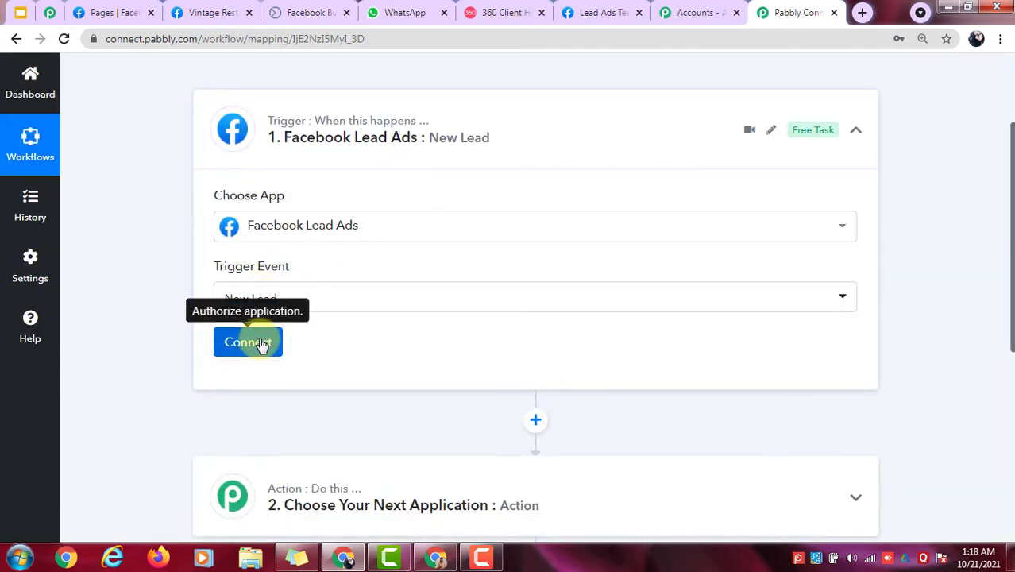
Step: Add a new connection for the trigger and authorize it with the Facebook Lead Ads account
left_click(247, 342)
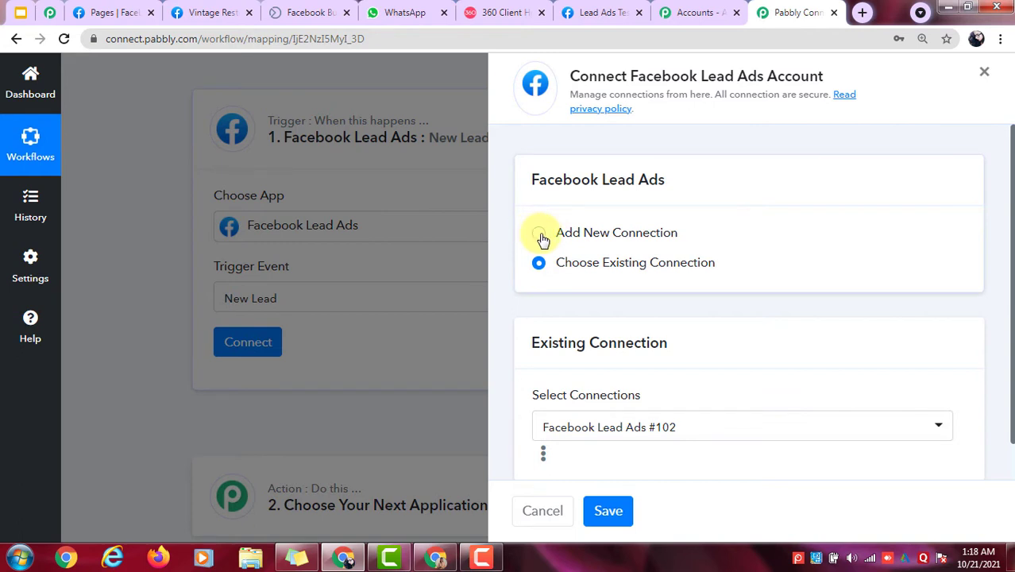
left_click(539, 236)
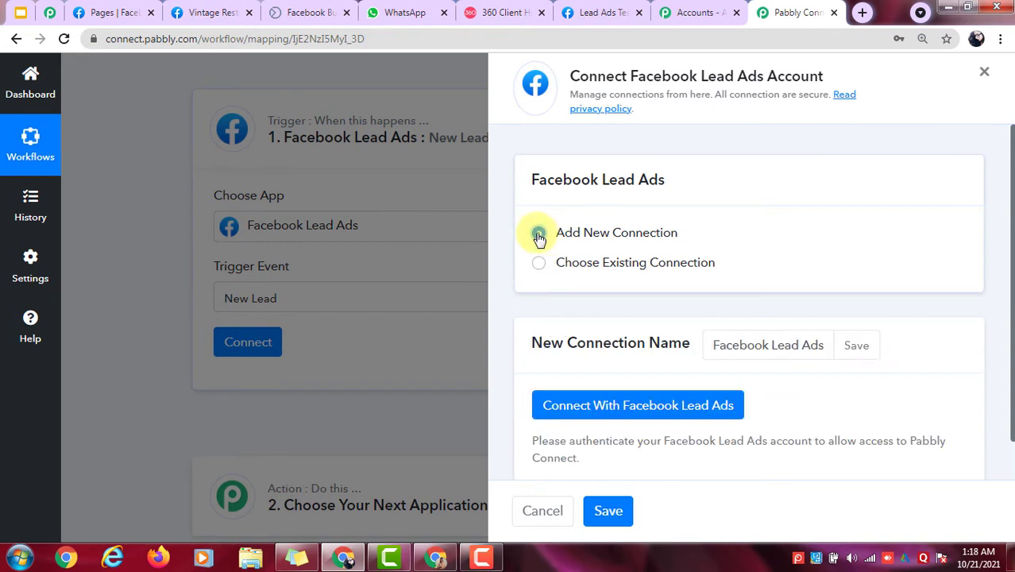
left_click(640, 406)
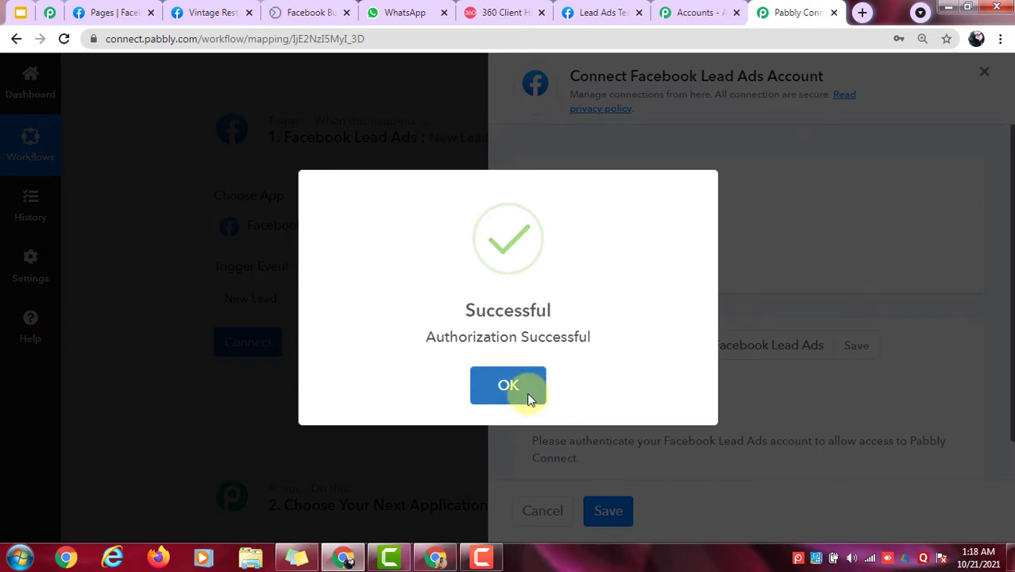
left_click(511, 384)
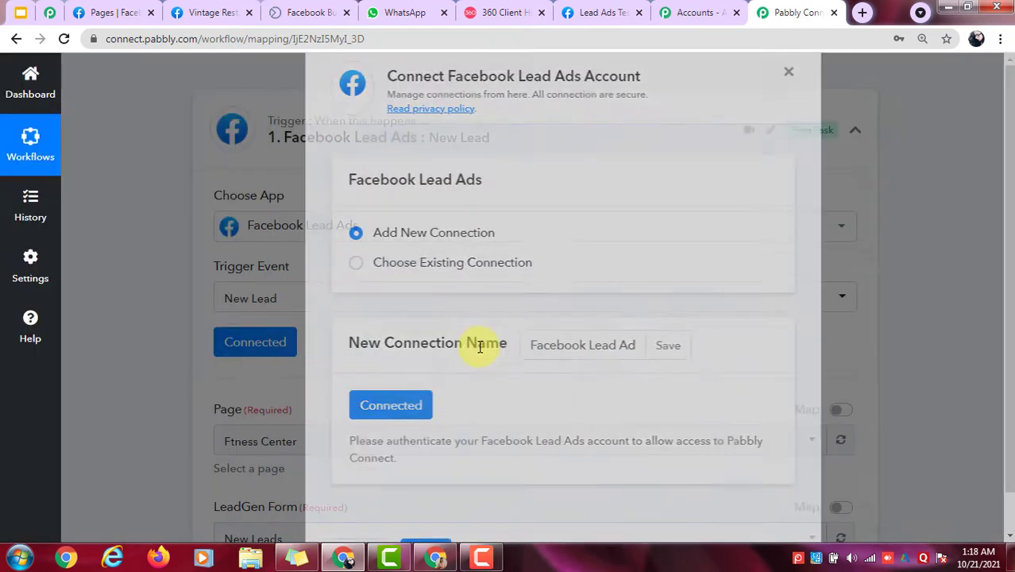
Step: Browse the trigger's page choices and compare them with the account's pages on Facebook, including the Vintage Restuarant page
scroll(346, 330, "down", 2)
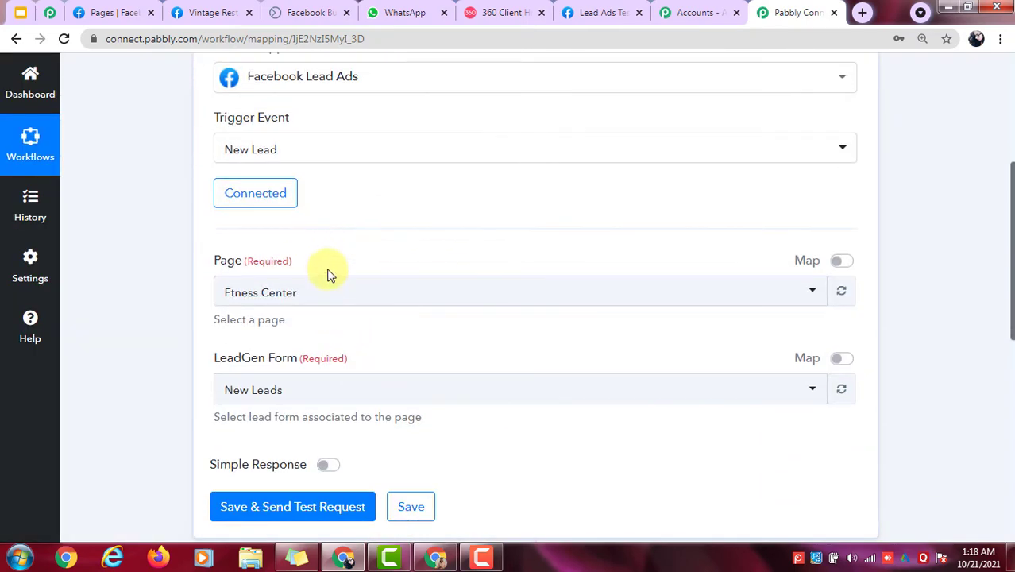
left_click(317, 291)
scroll(362, 358, "down", 2)
scroll(363, 422, "down", 3)
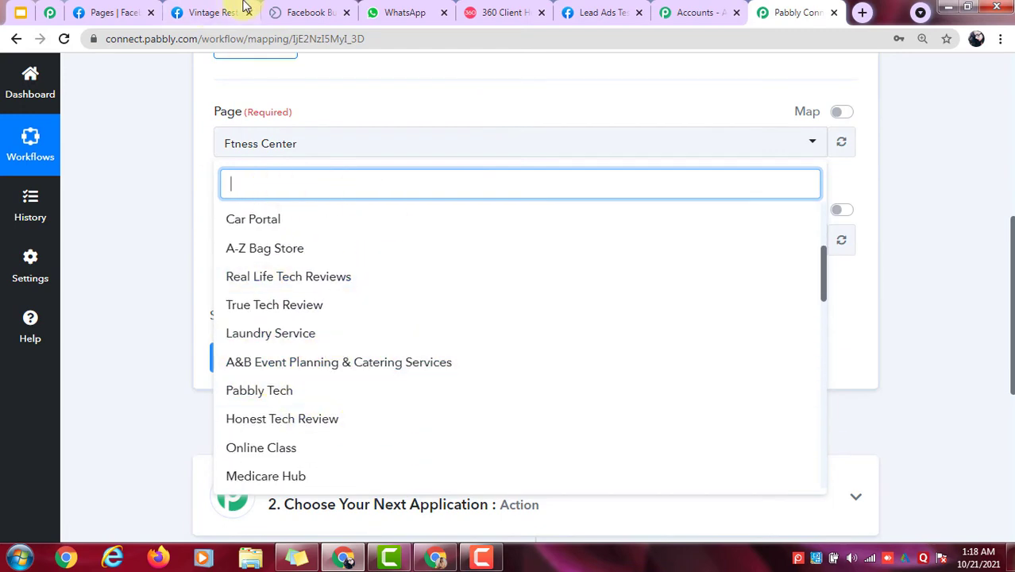
left_click(208, 9)
left_click(110, 12)
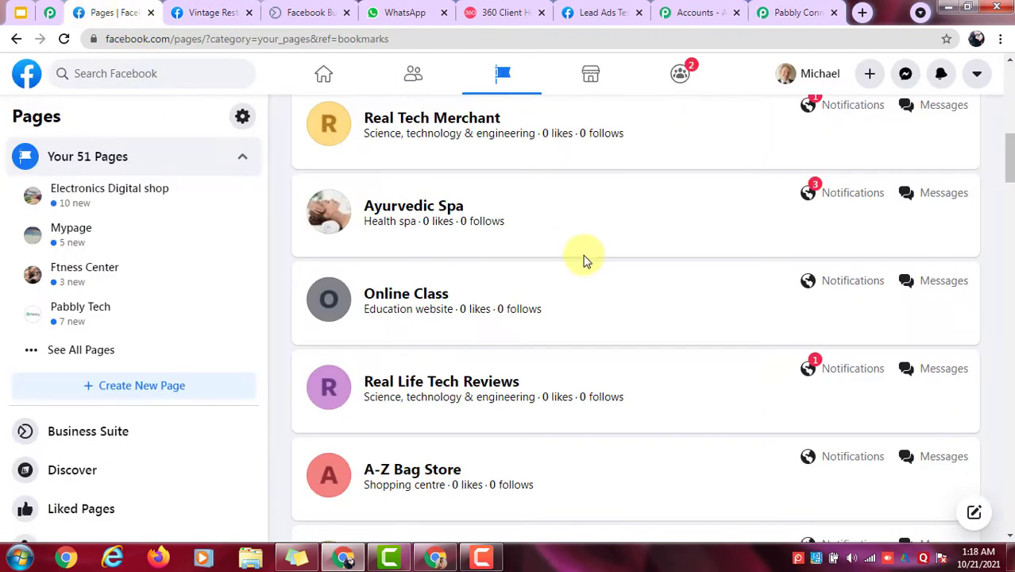
scroll(512, 415, "down", 4)
scroll(476, 199, "up", 2)
left_click(764, 11)
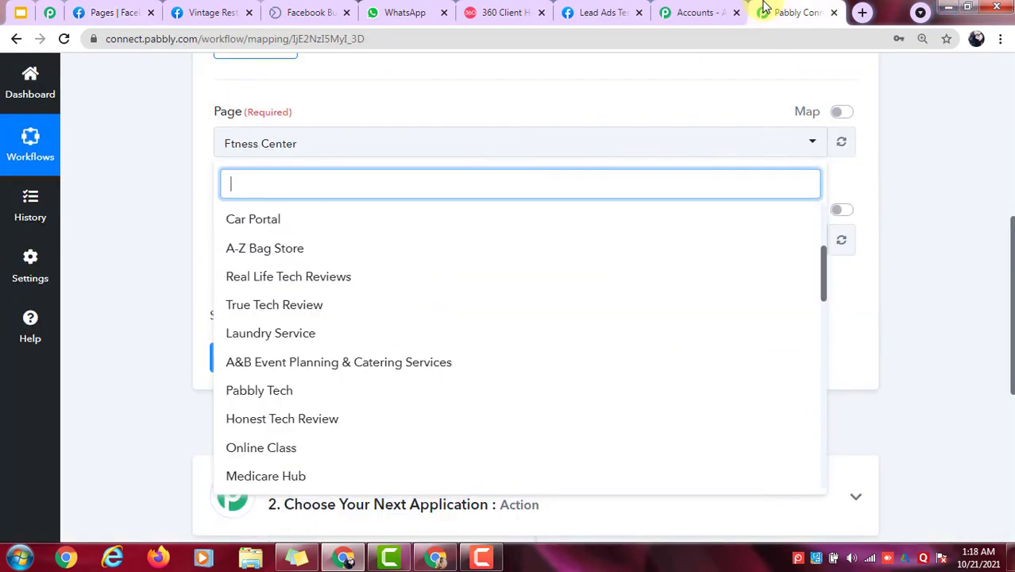
scroll(341, 318, "down", 4)
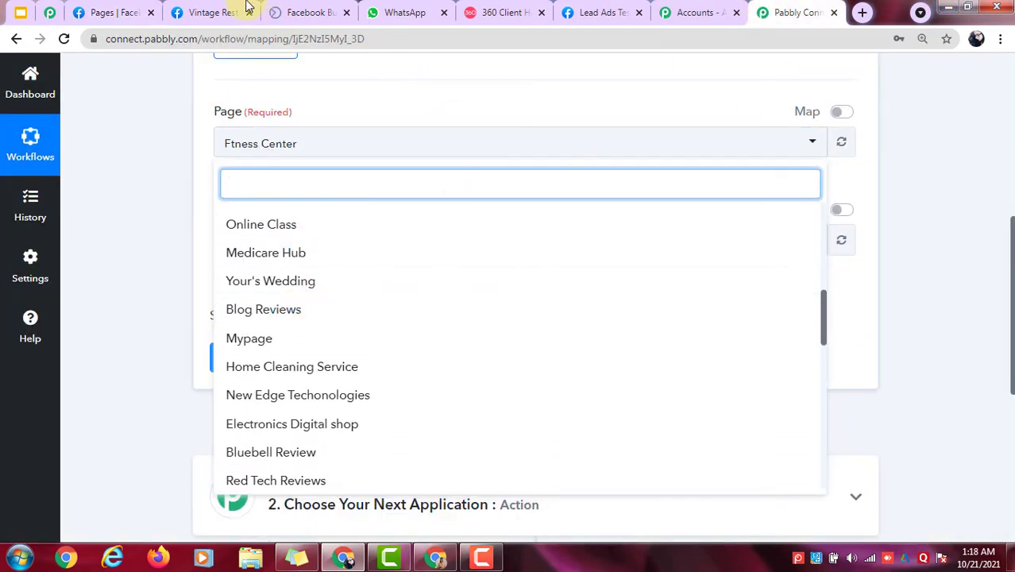
left_click(218, 9)
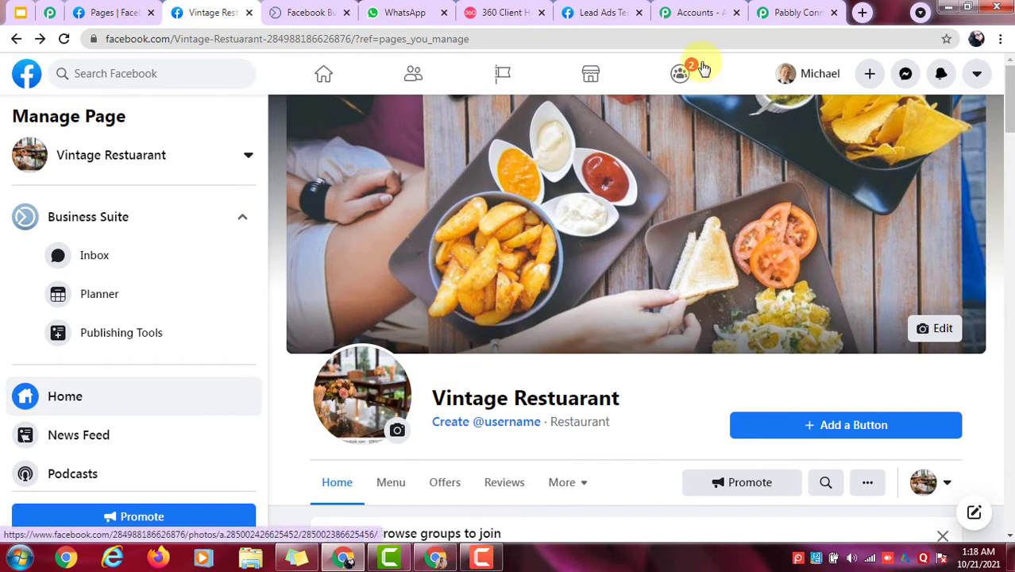
left_click(790, 10)
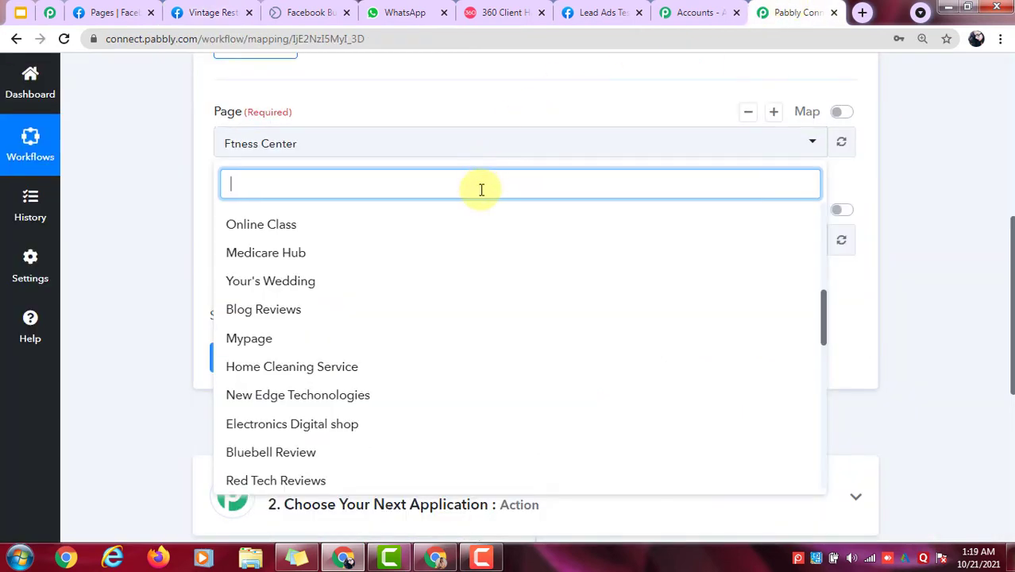
Step: Choose Vintage Restuarant as the trigger's page and Restaurant Lead Ad Form as its LeadGen form
type("vi")
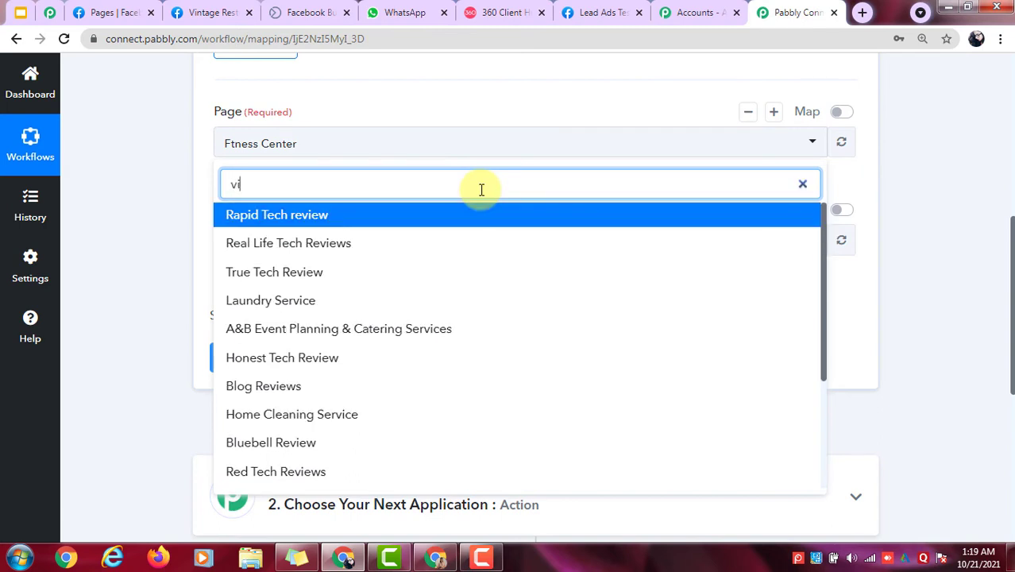
type("nt")
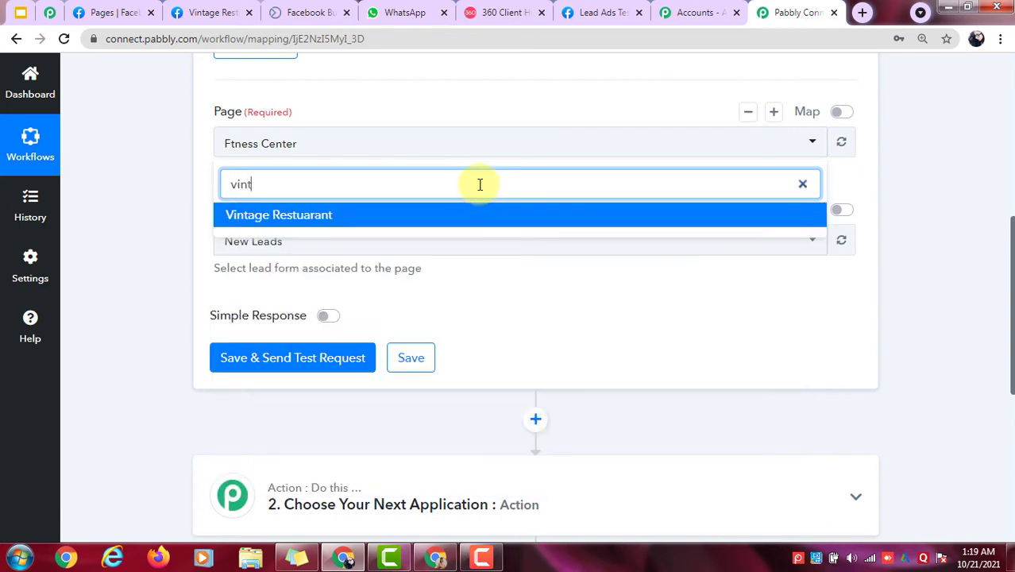
left_click(295, 219)
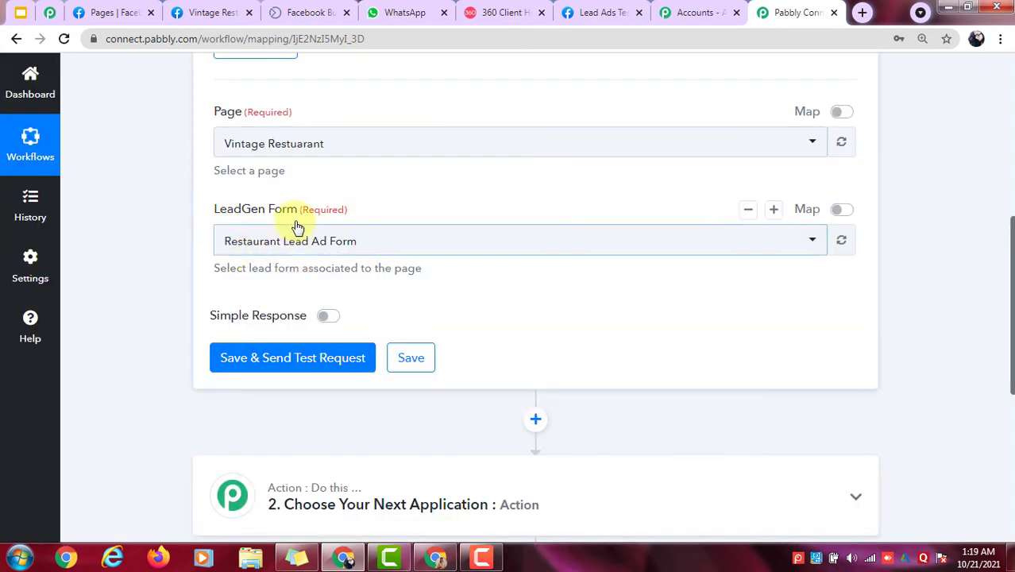
left_click(281, 241)
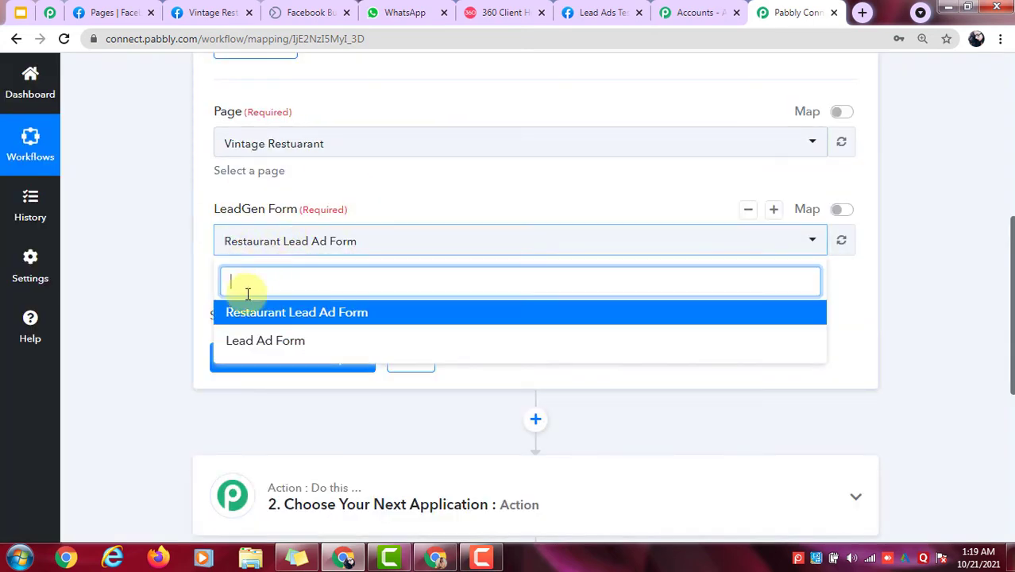
left_click(333, 312)
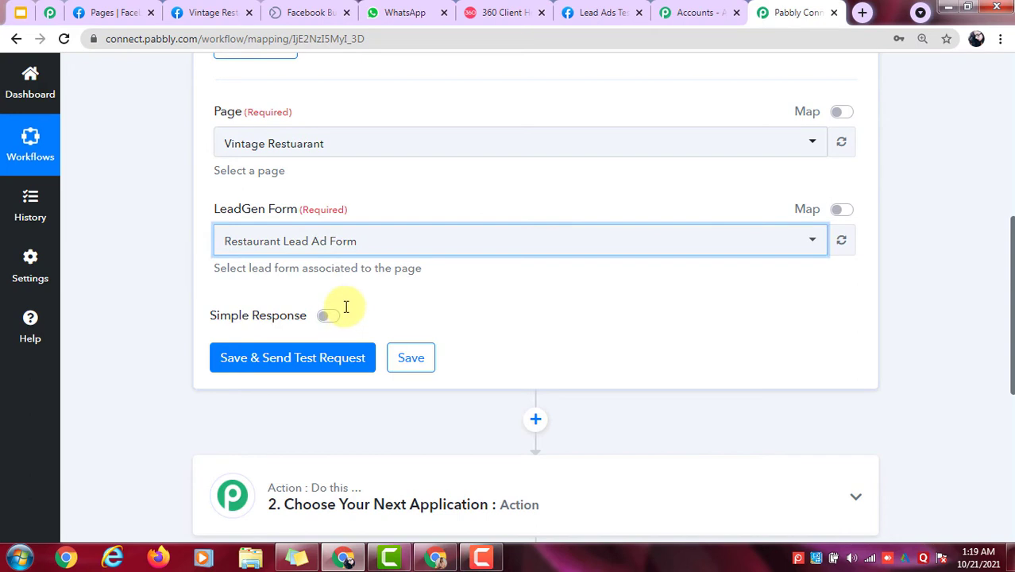
Step: Save the trigger with a test request and compare the received response with the fields of the Facebook lead form
left_click(304, 363)
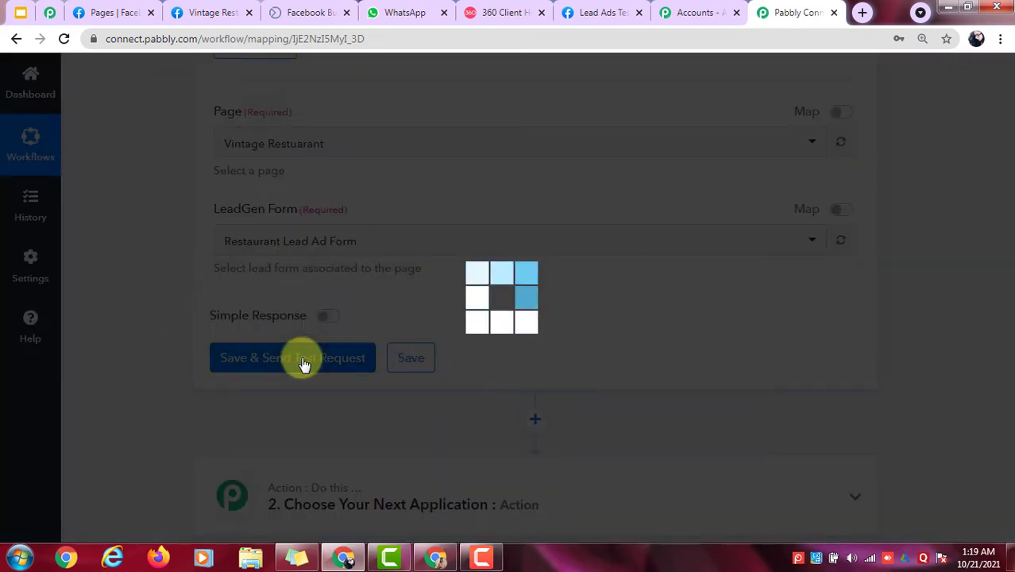
scroll(641, 335, "down", 5)
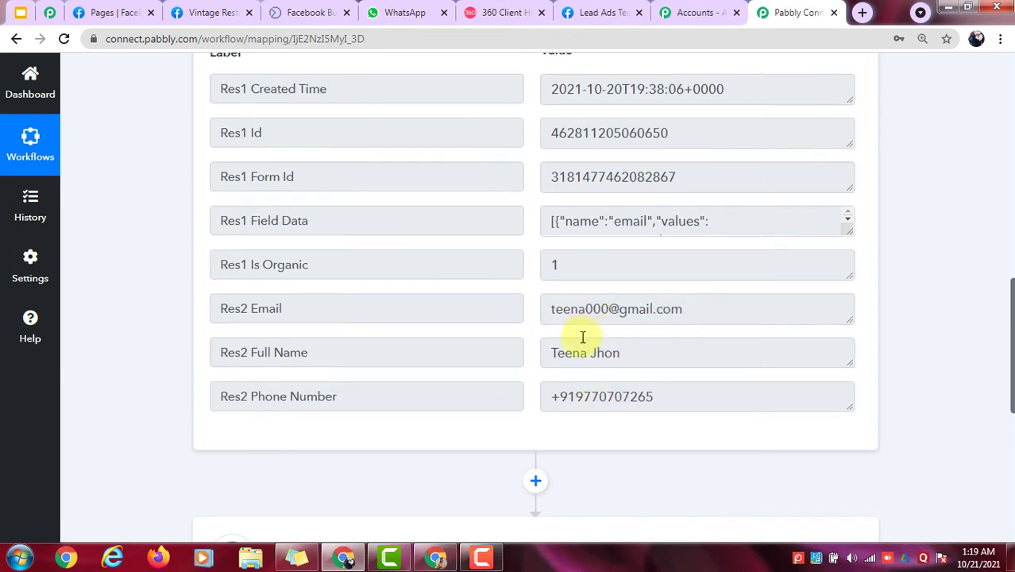
scroll(582, 336, "up", 4)
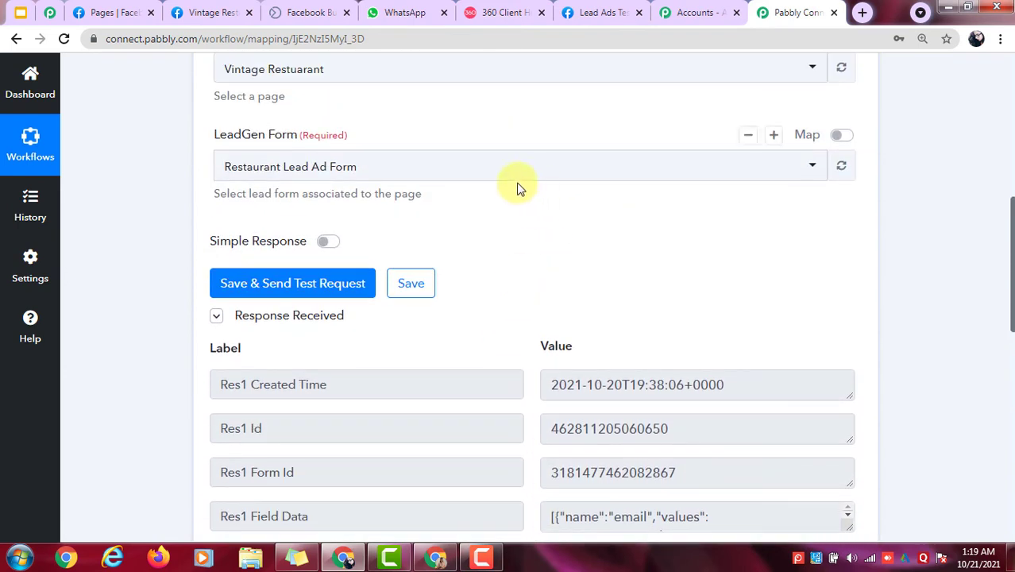
left_click(315, 12)
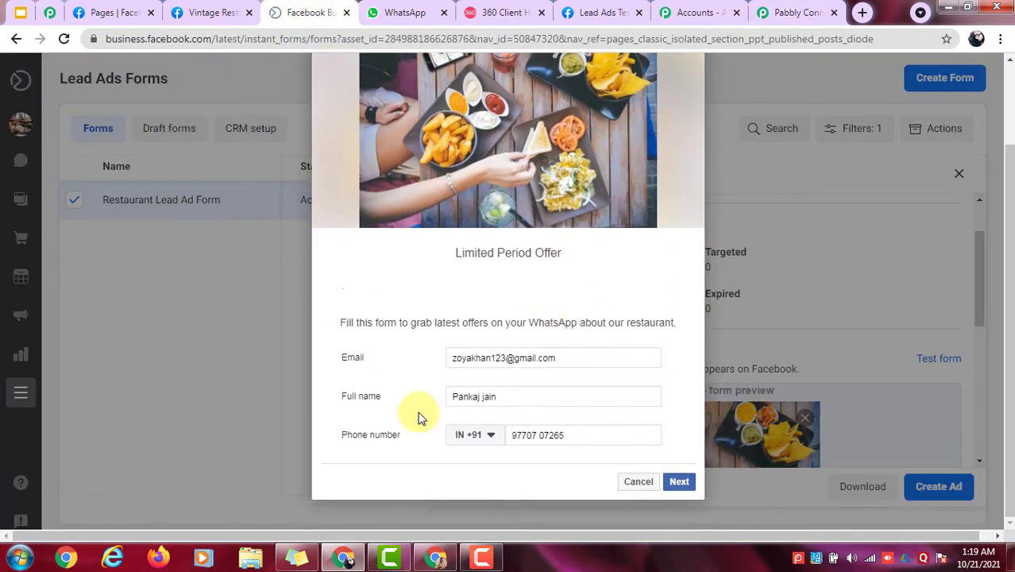
left_click(842, 10)
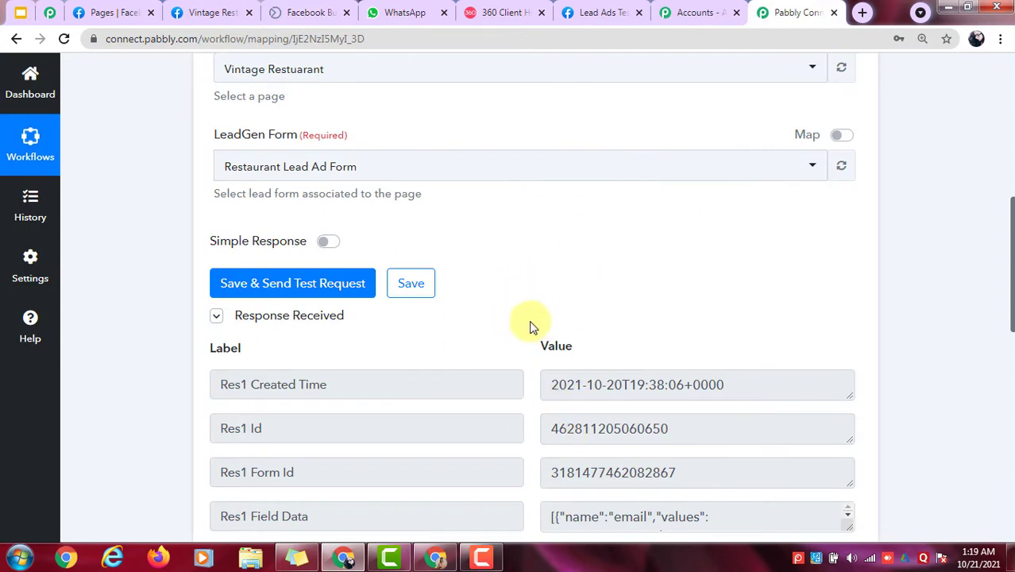
Step: Switch to the Facebook lead form, replace the full name with the test lead's name and submit the form
left_click(325, 6)
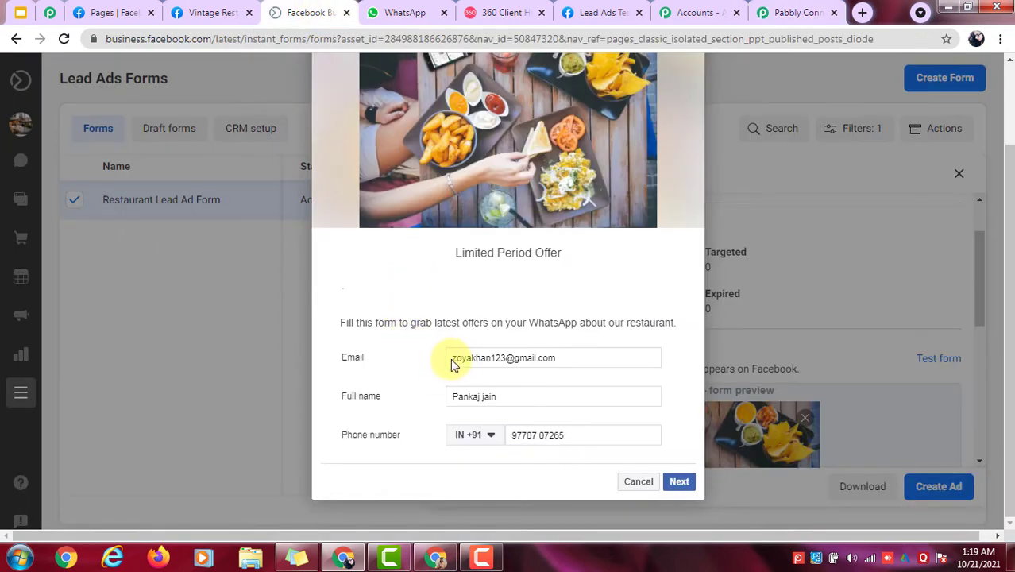
left_click_drag(451, 364, 614, 395)
key("BackSpace")
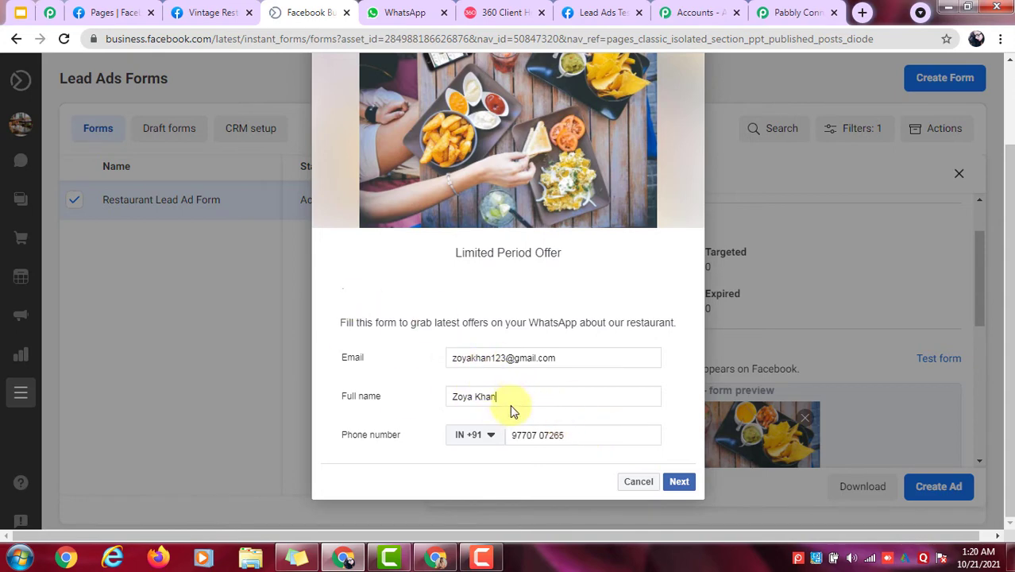
left_click(677, 482)
left_click(674, 450)
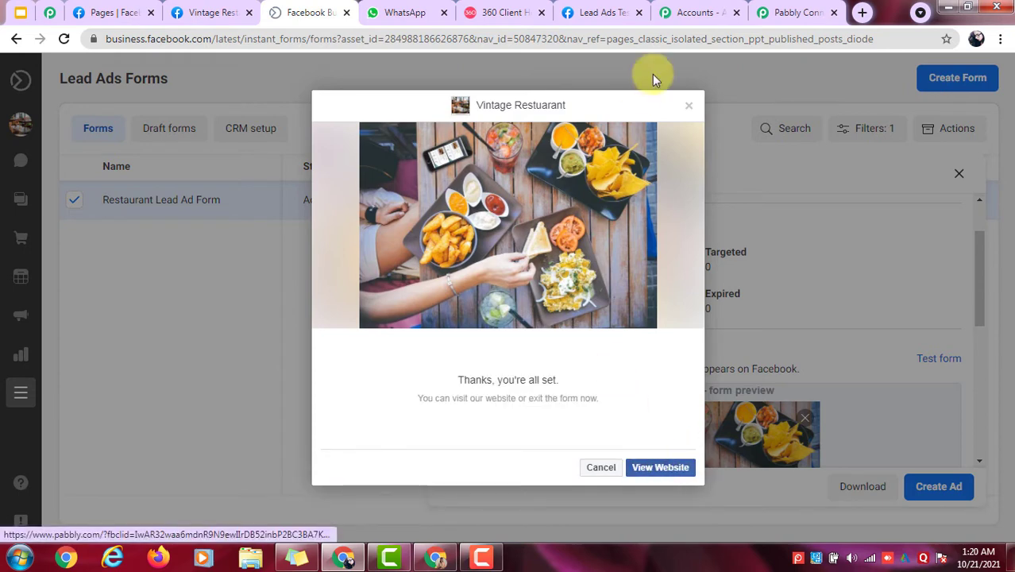
Step: Return to Pabbly Connect, resend the trigger's test request and check the lead's email, full name and phone number in the response
left_click(778, 8)
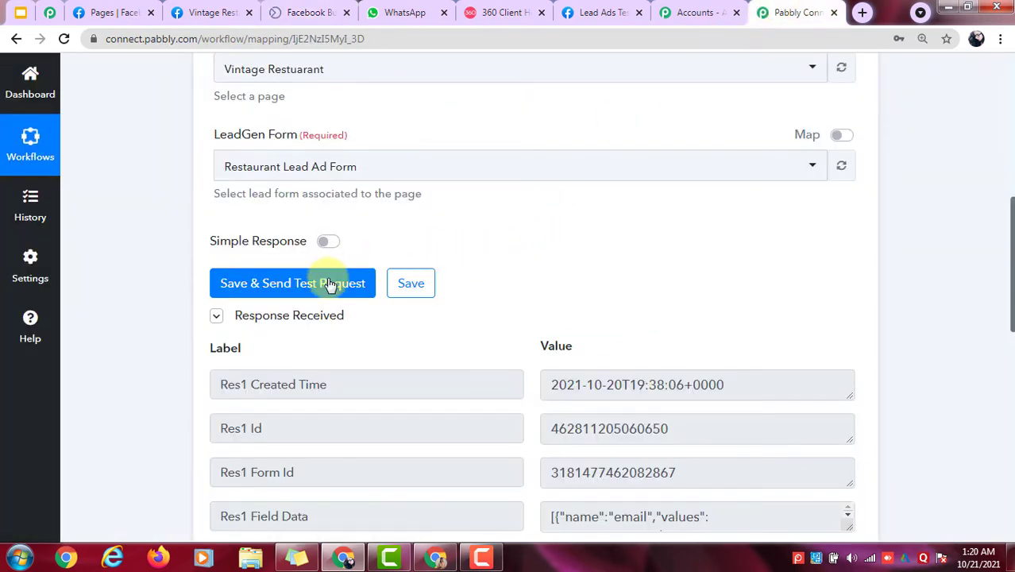
left_click(255, 284)
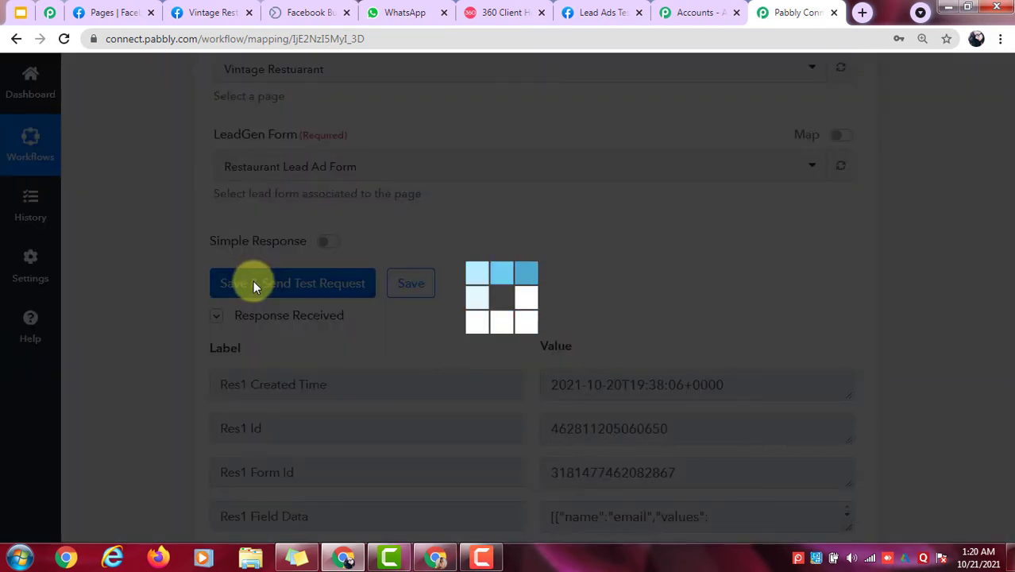
scroll(493, 289, "down", 4)
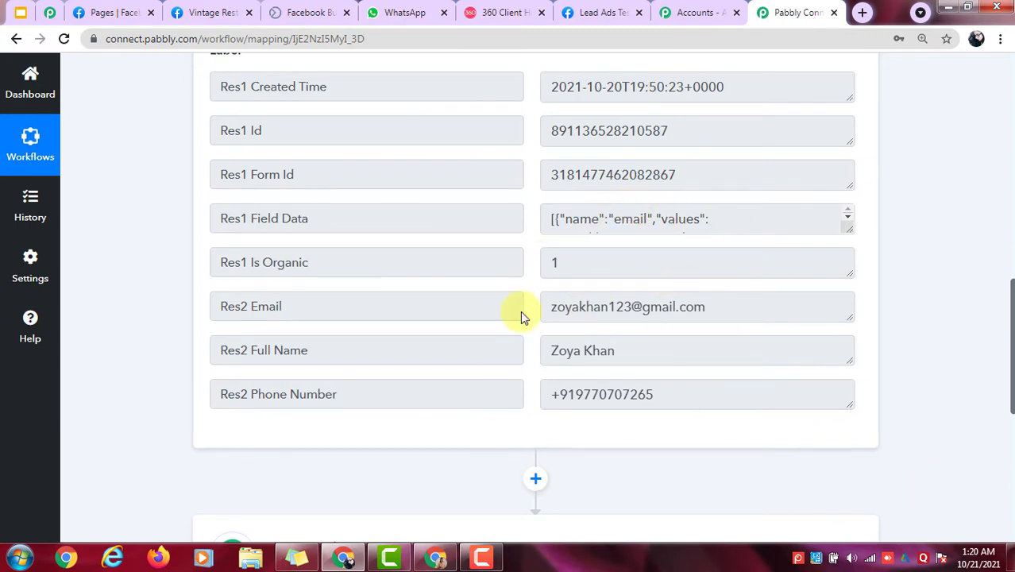
scroll(627, 329, "up", 2)
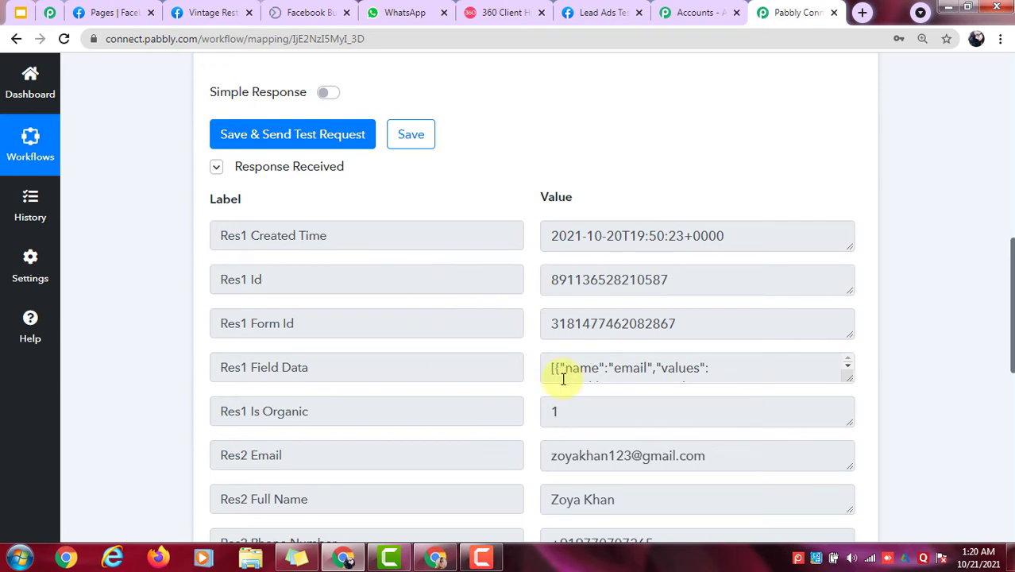
scroll(512, 335, "down", 2)
scroll(555, 291, "down", 2)
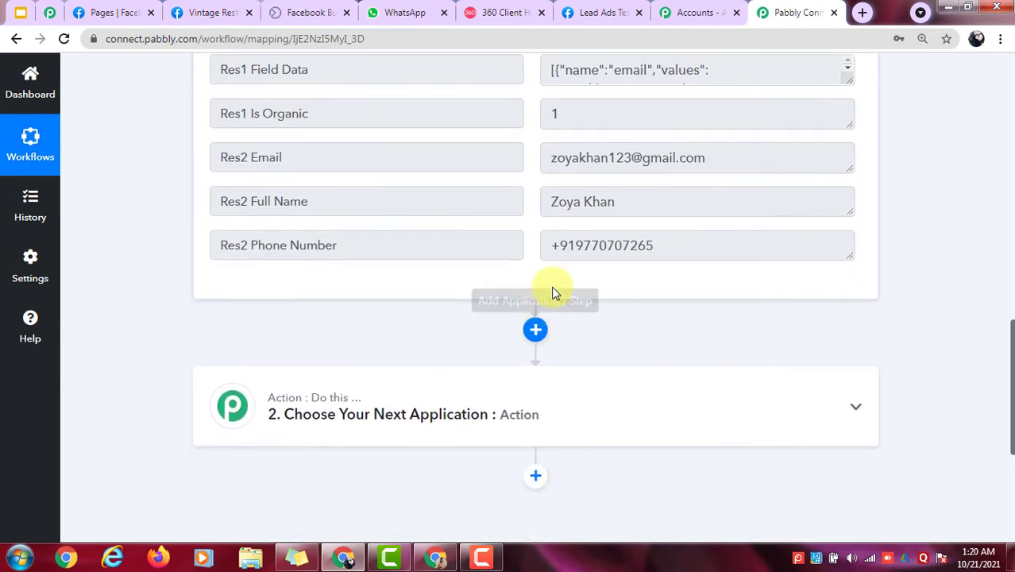
scroll(637, 223, "up", 2)
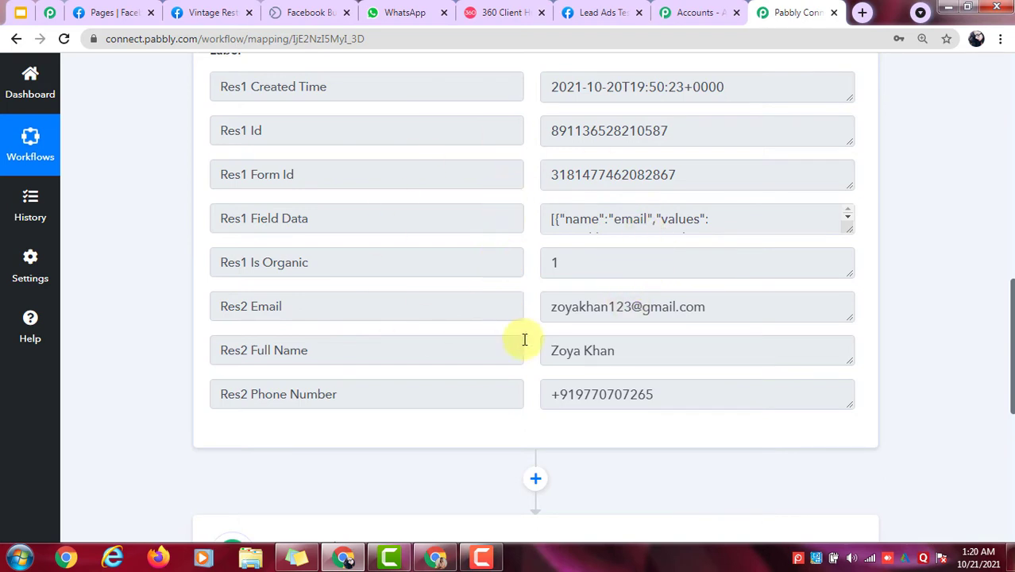
Step: Choose WhatsApp by 360Dialog as the action step's app and Send Template Message as its action event
scroll(518, 318, "down", 2)
scroll(509, 254, "down", 1)
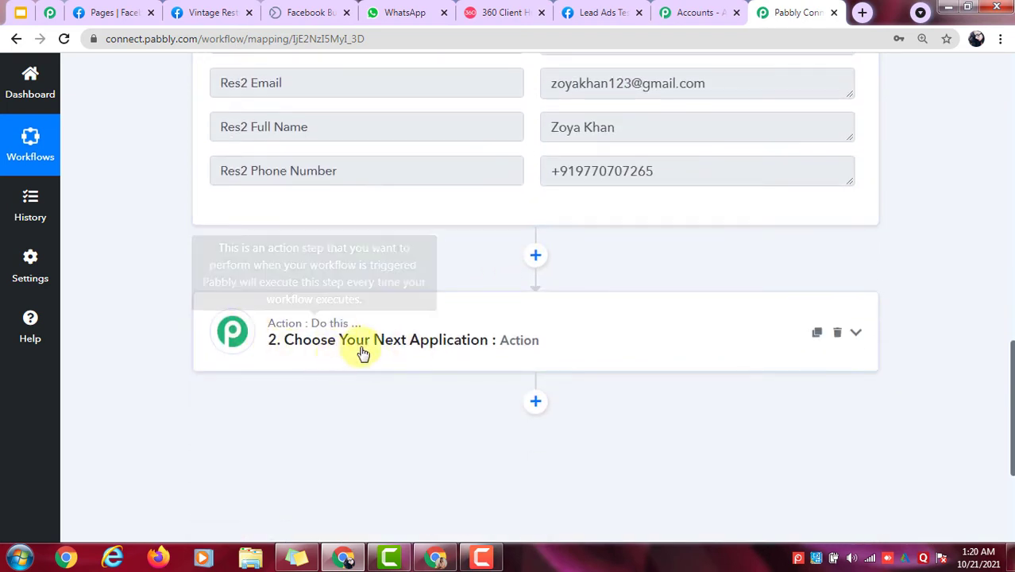
left_click(598, 345)
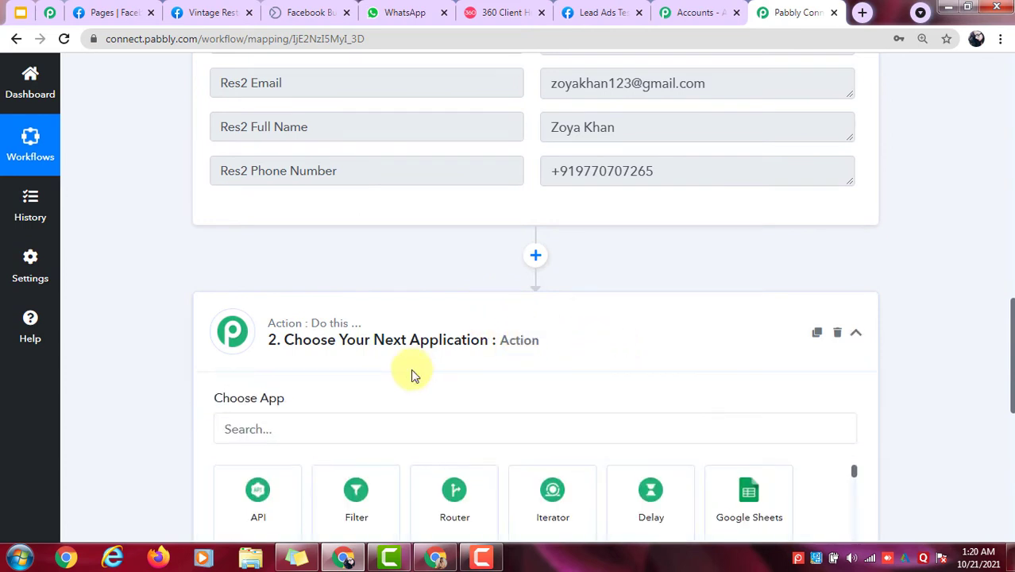
scroll(477, 366, "down", 1)
left_click(535, 358)
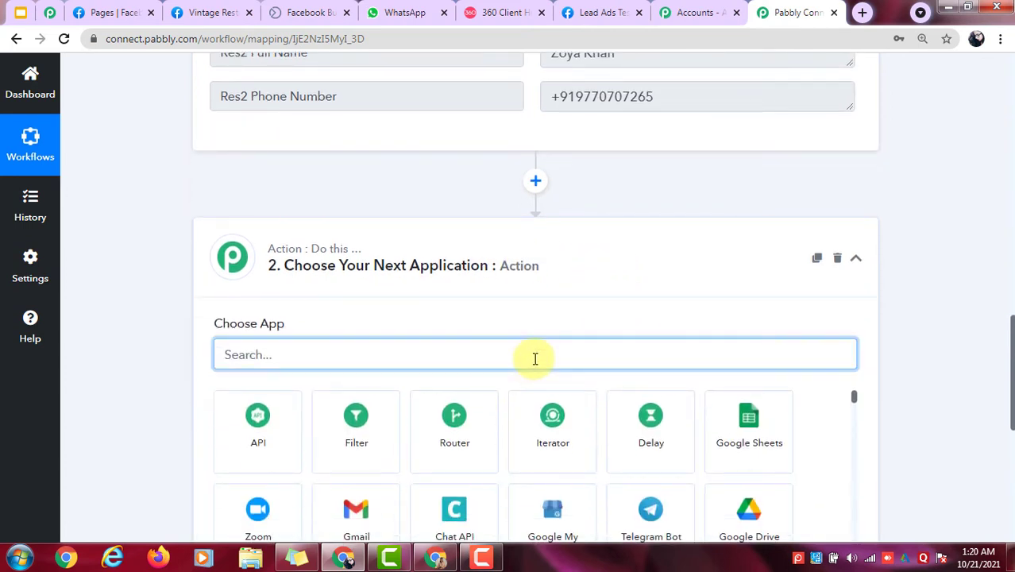
type("360")
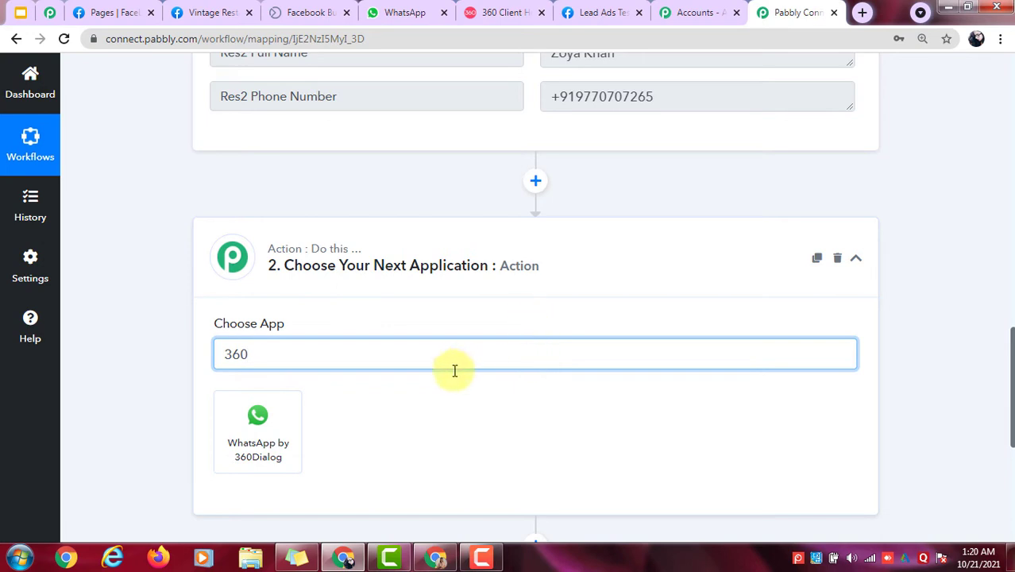
left_click(277, 430)
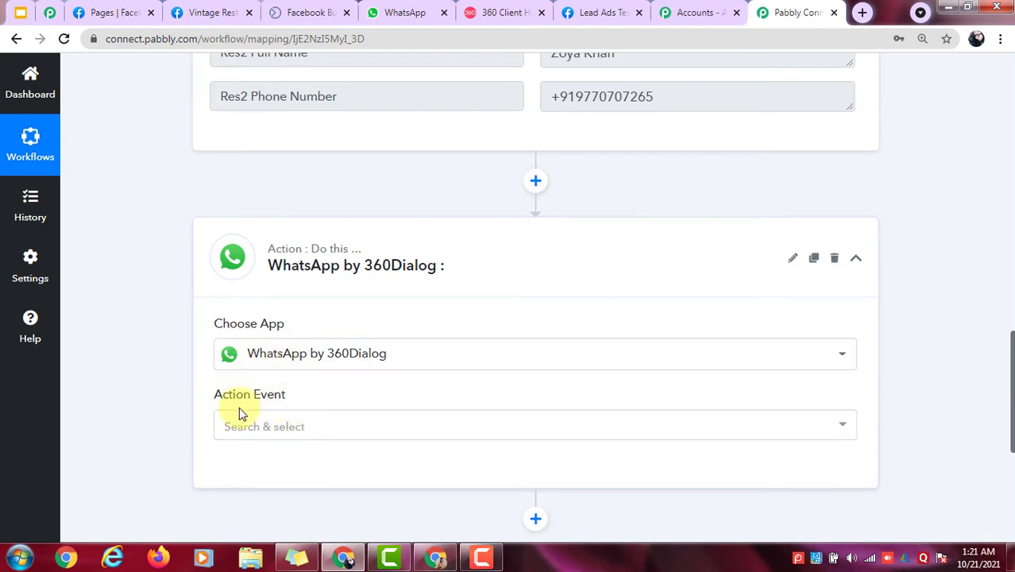
scroll(240, 410, "down", 1)
left_click(257, 349)
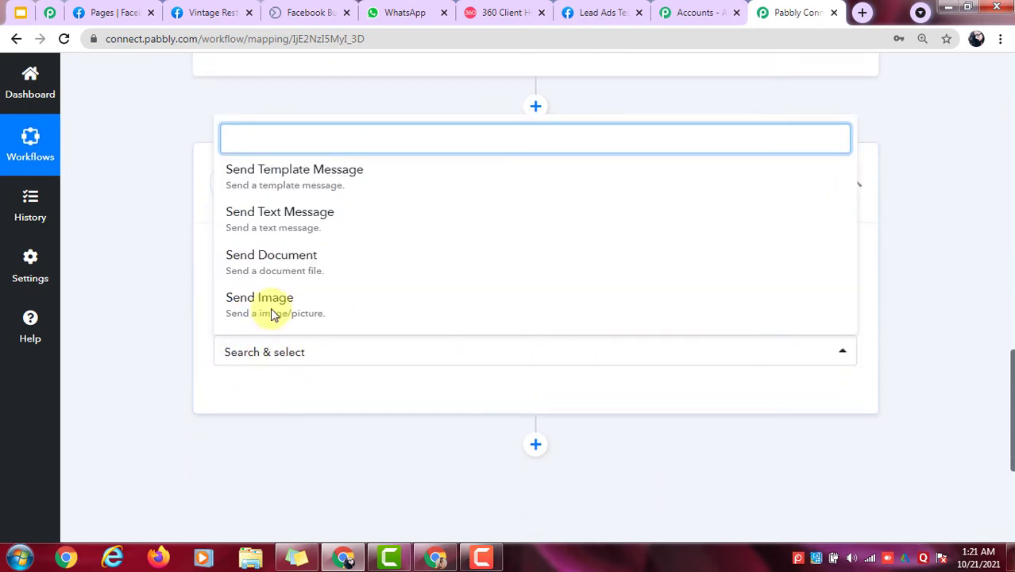
left_click(302, 184)
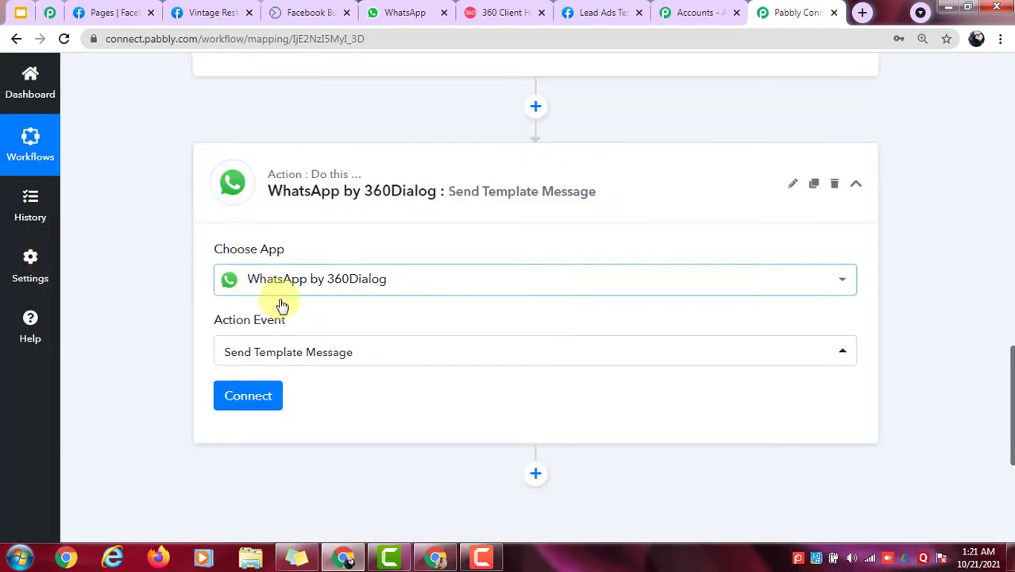
Step: Open the WhatsApp by 360Dialog account connection and choose to add a new connection
left_click(247, 394)
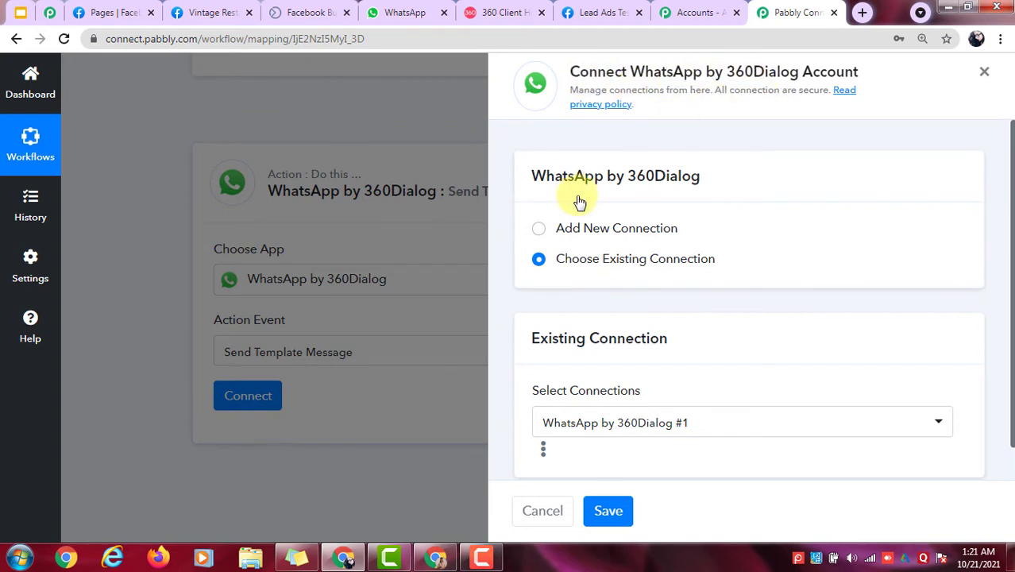
left_click(536, 232)
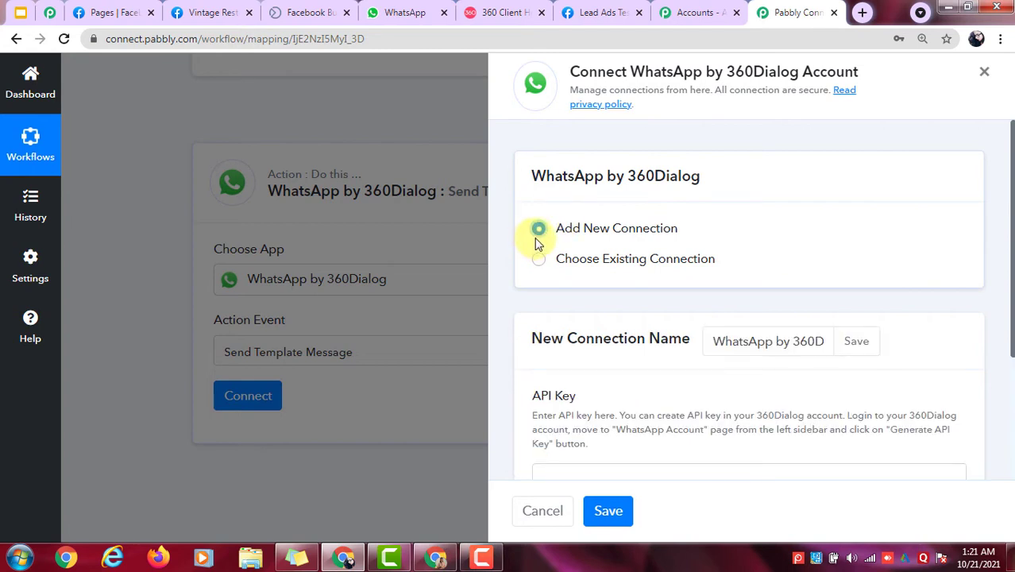
scroll(635, 250, "down", 2)
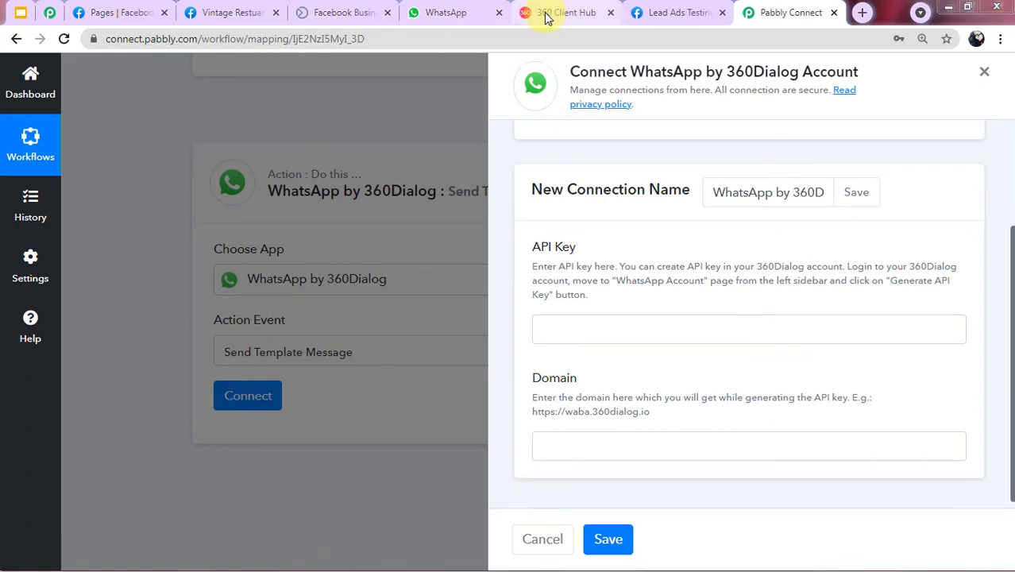
Step: Examine the connection's API Key and Domain requirements alongside the API key generation option for the WhatsApp account in 360 Client Hub
left_click(547, 16)
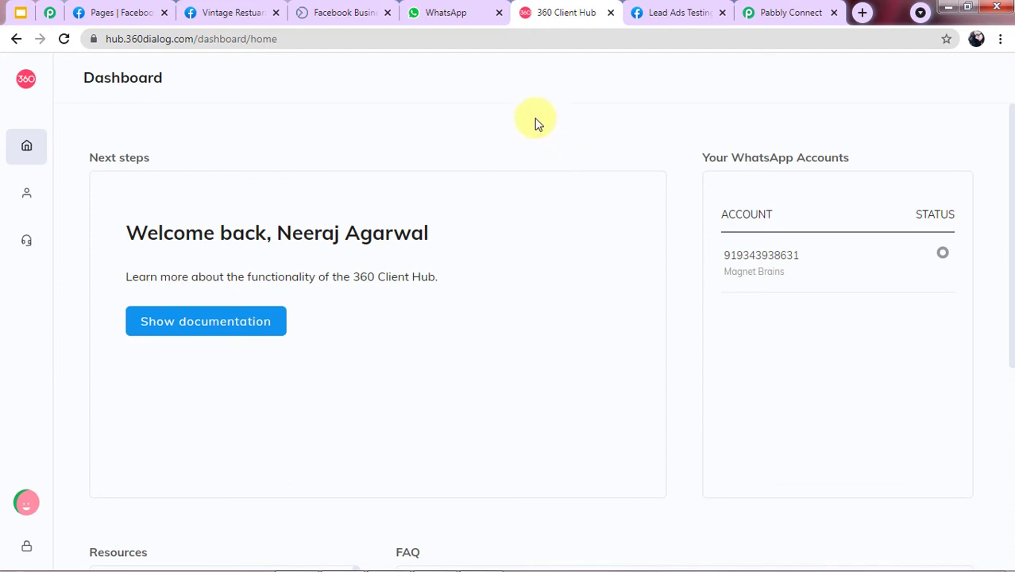
mouse_move(6, 127)
left_click(795, 11)
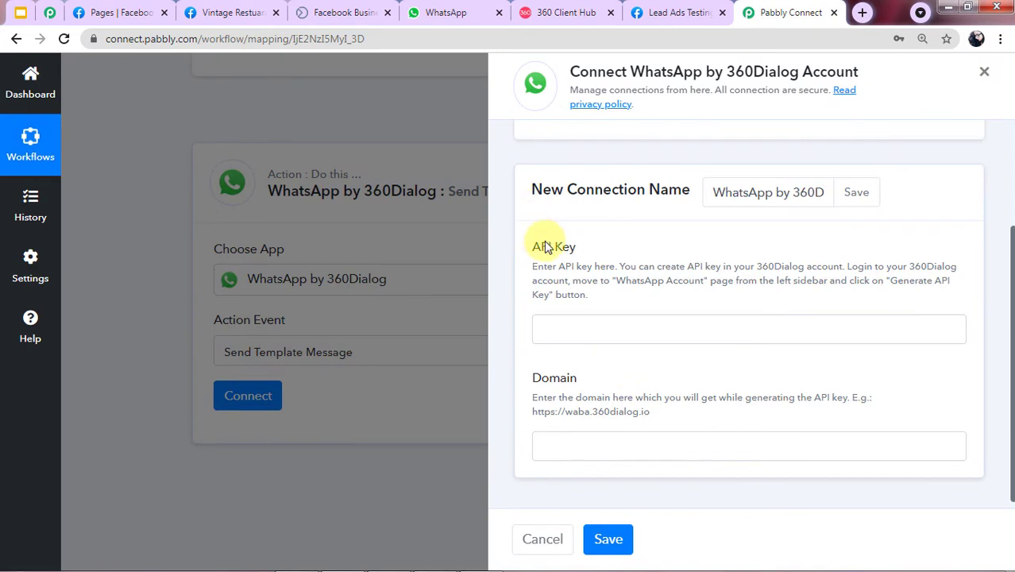
left_click(580, 10)
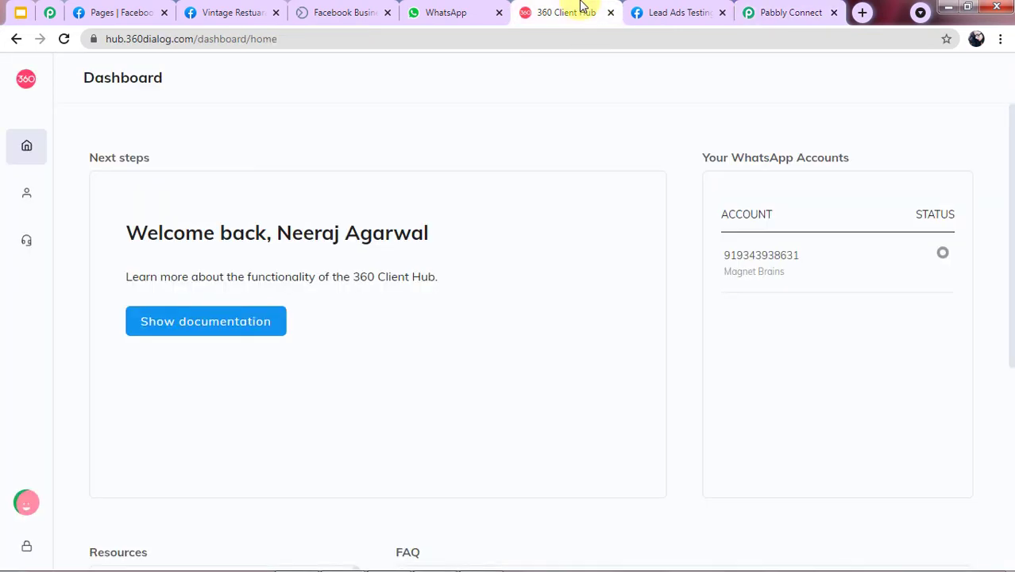
mouse_move(30, 204)
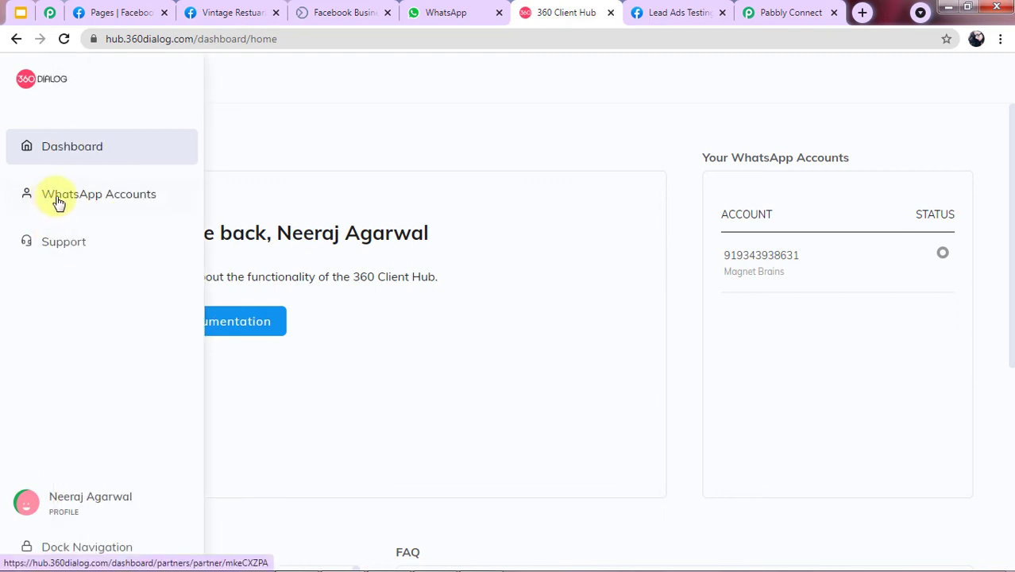
left_click(66, 202)
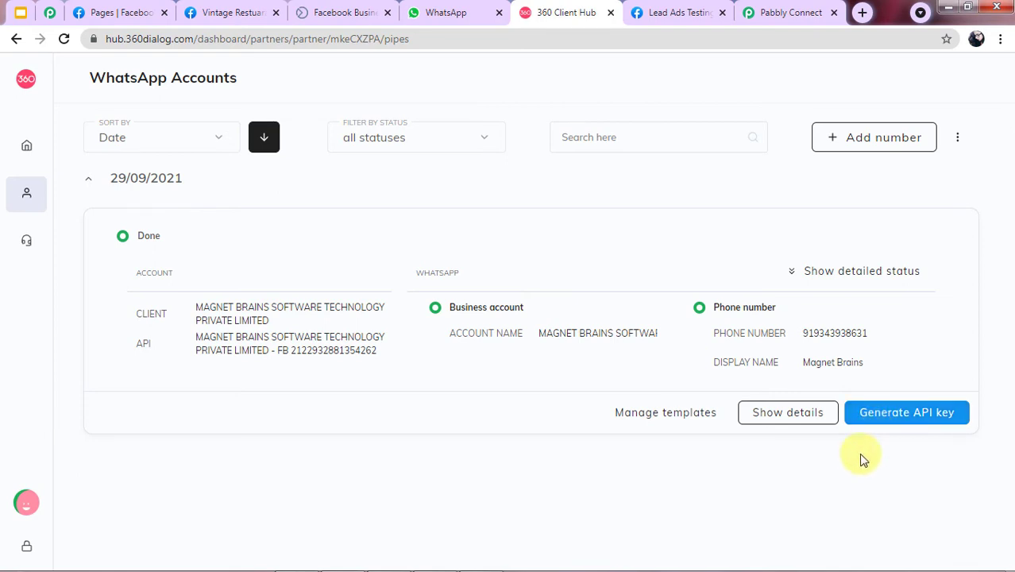
left_click(774, 12)
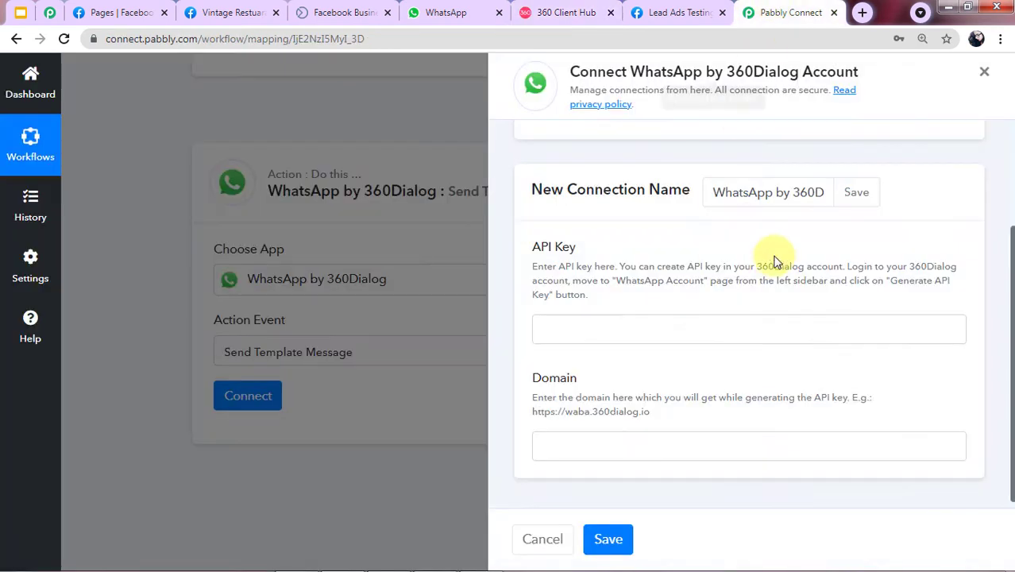
left_click(548, 12)
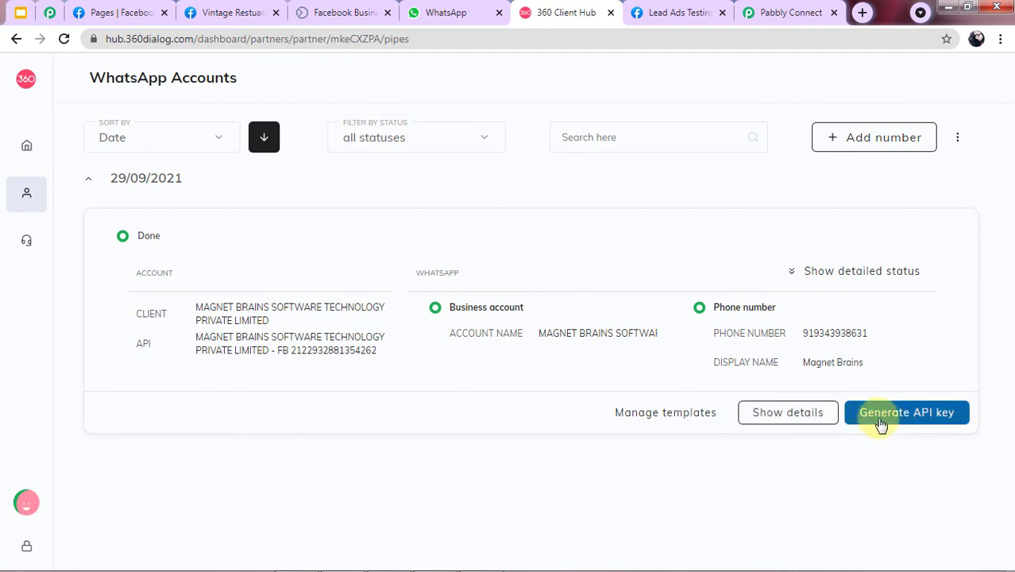
left_click(770, 13)
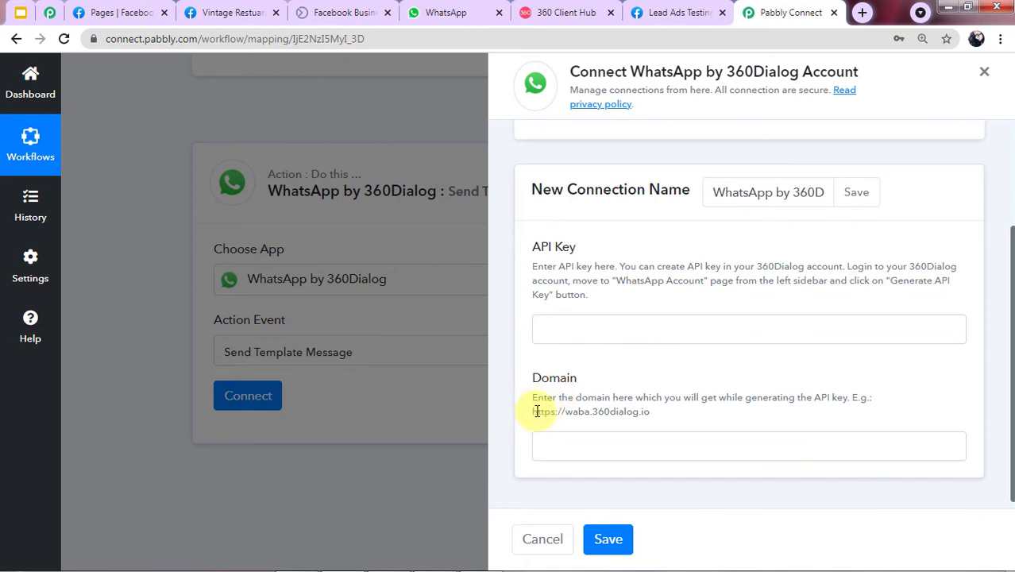
left_click_drag(532, 410, 601, 435)
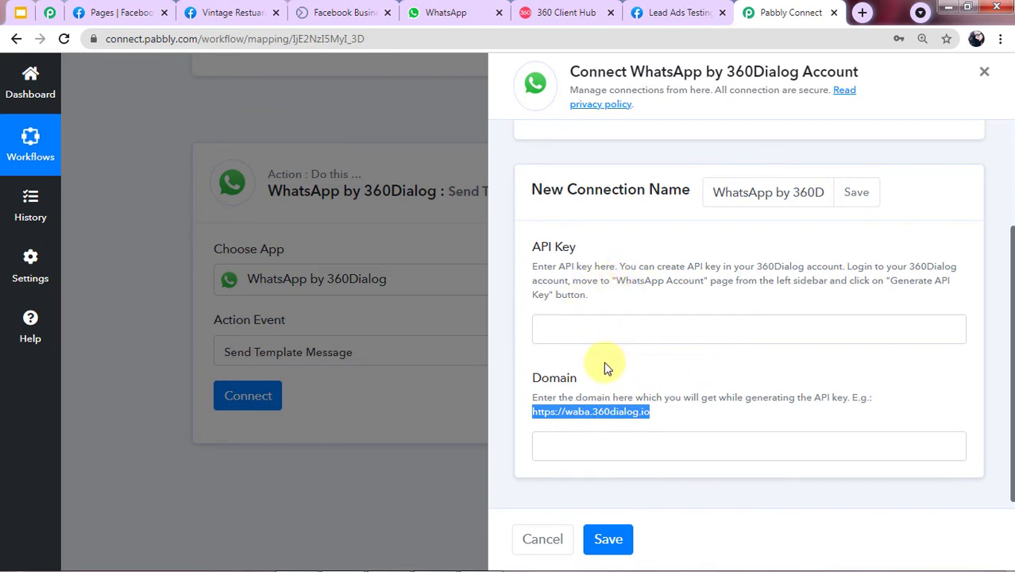
scroll(603, 368, "up", 2)
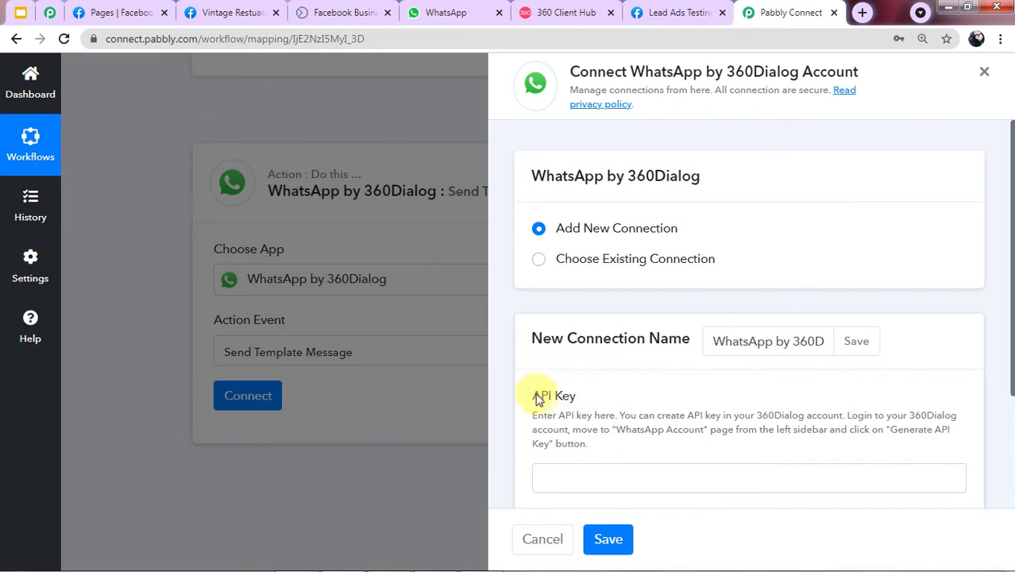
Step: Connect the action through the existing connection WhatsApp by 360Dialog #1 and review the template message fields
left_click(539, 259)
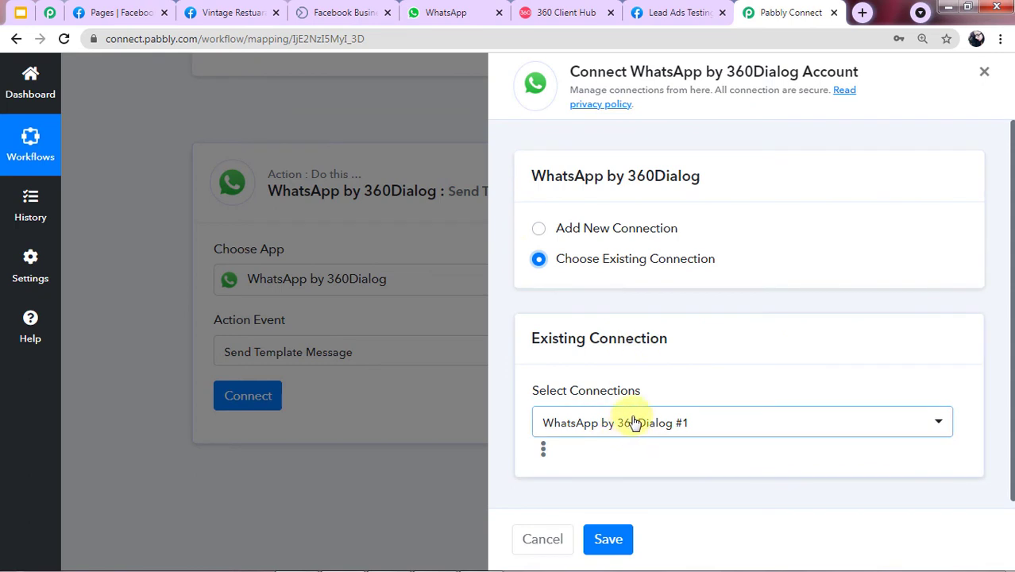
left_click(601, 538)
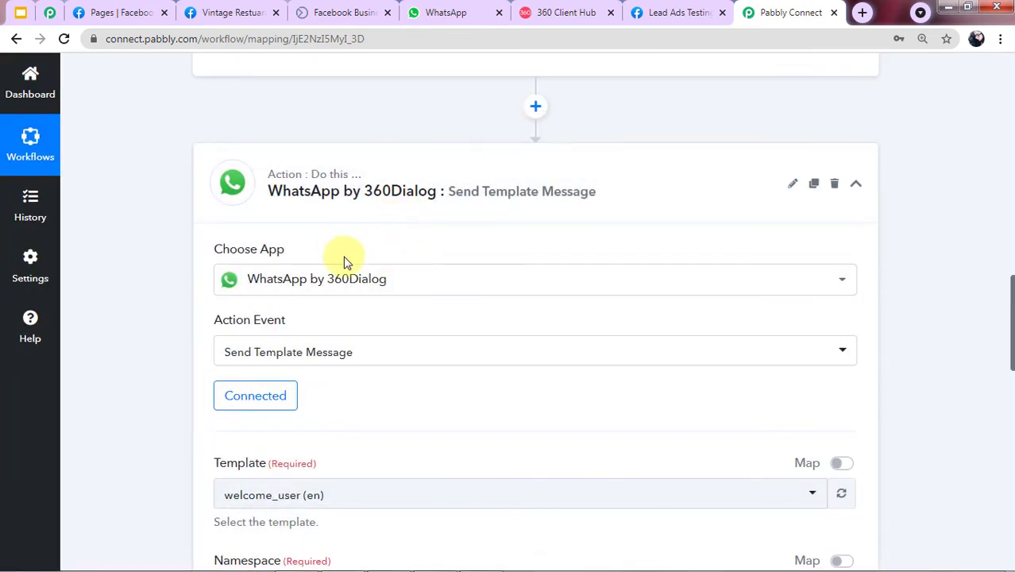
scroll(344, 262, "down", 2)
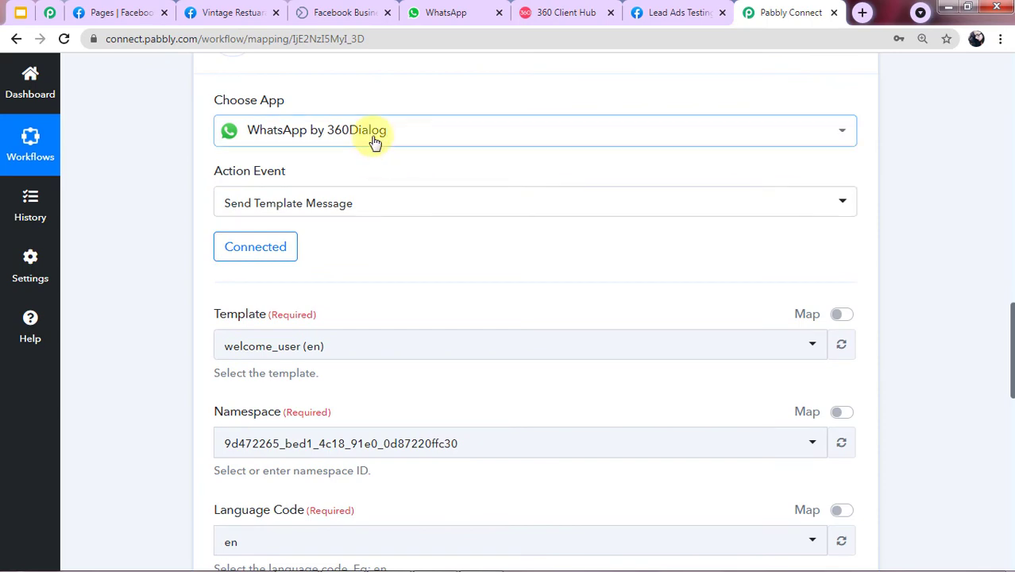
scroll(389, 207, "down", 3)
scroll(412, 208, "down", 2)
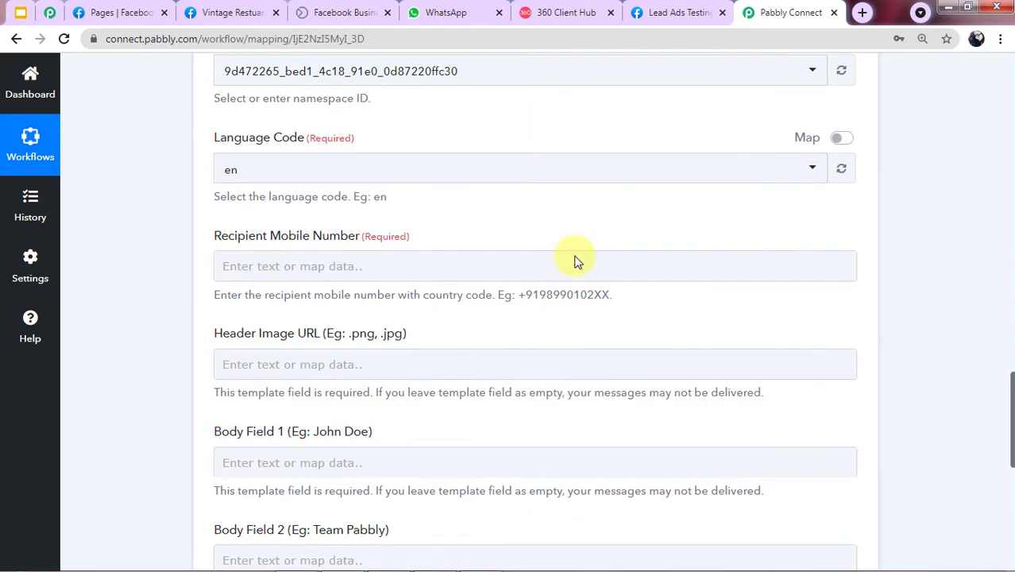
scroll(379, 357, "up", 1)
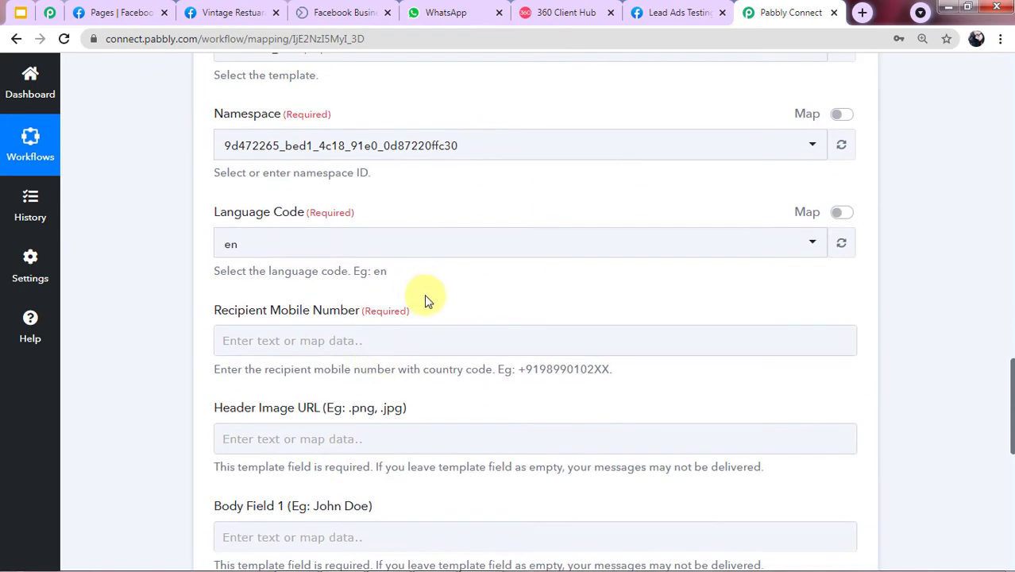
scroll(465, 317, "up", 3)
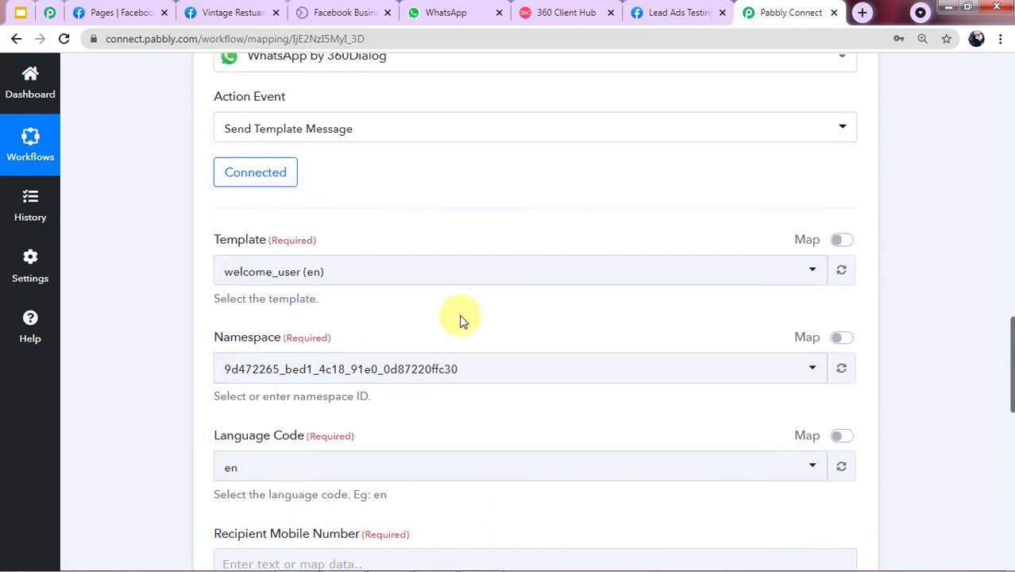
Step: Examine the Facebook lead response values and the lead data available for mapping into the Header Image URL field
scroll(601, 285, "up", 3)
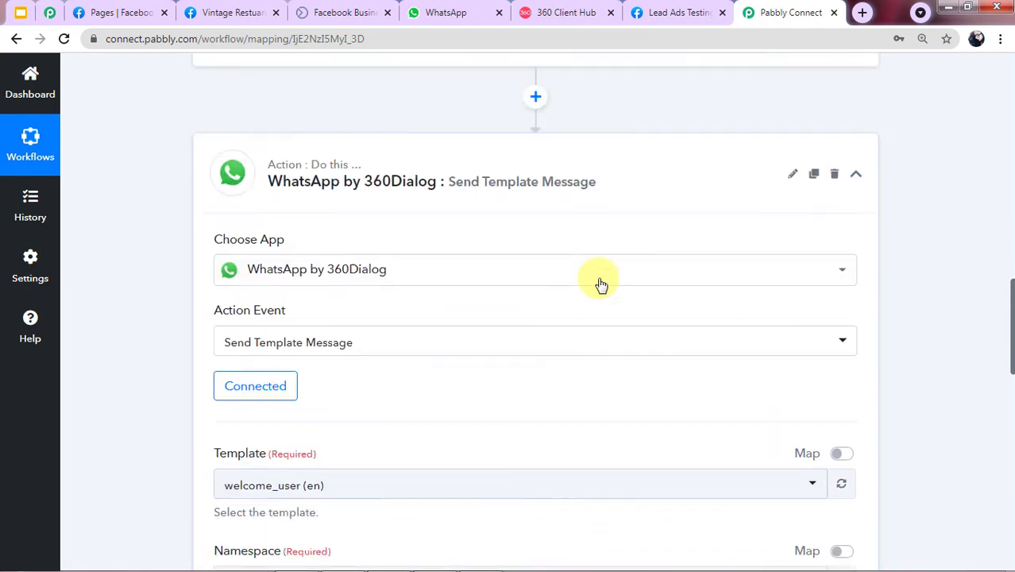
scroll(601, 284, "up", 9)
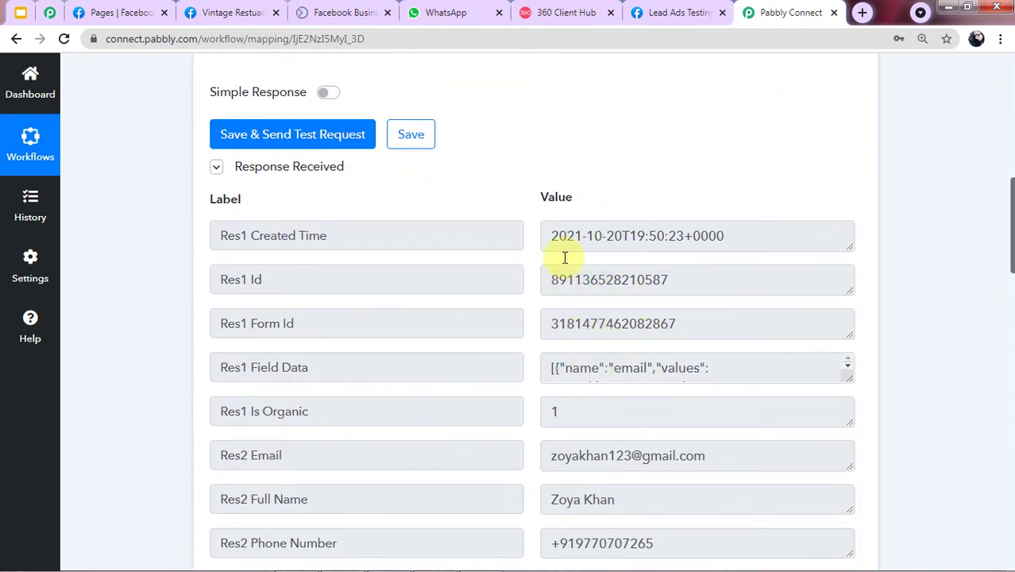
scroll(565, 257, "down", 10)
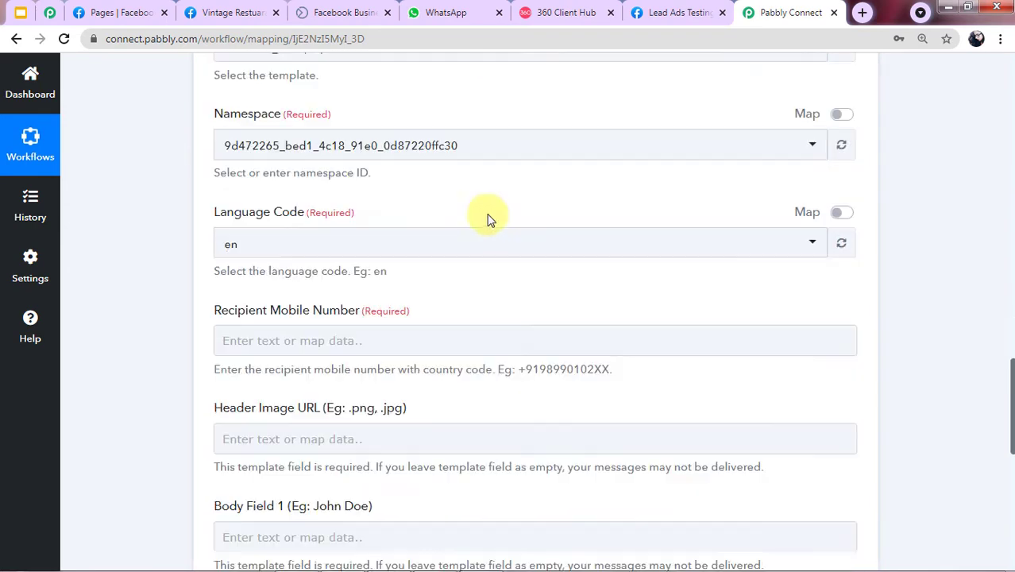
scroll(488, 220, "down", 3)
left_click(356, 211)
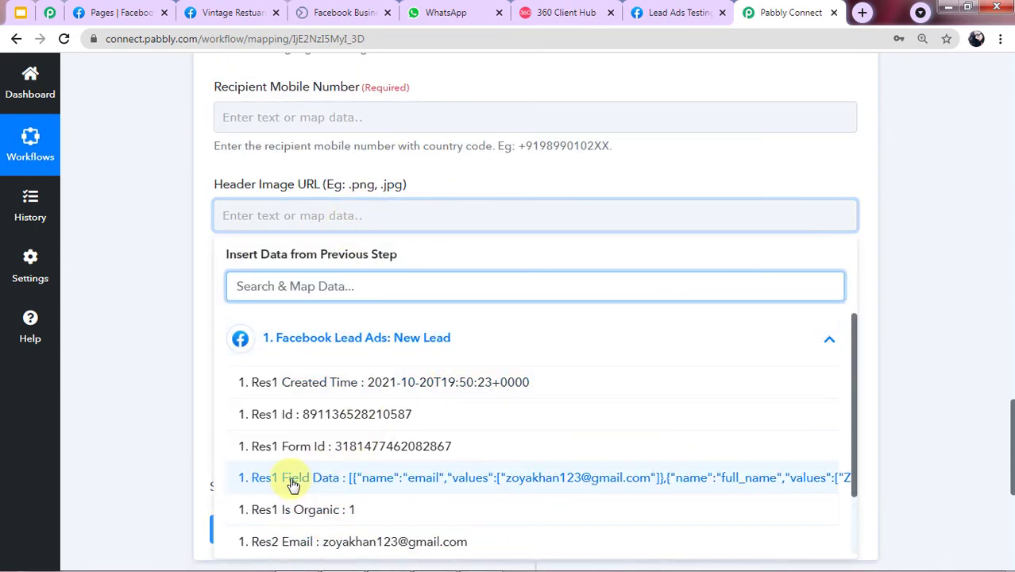
left_click(270, 286)
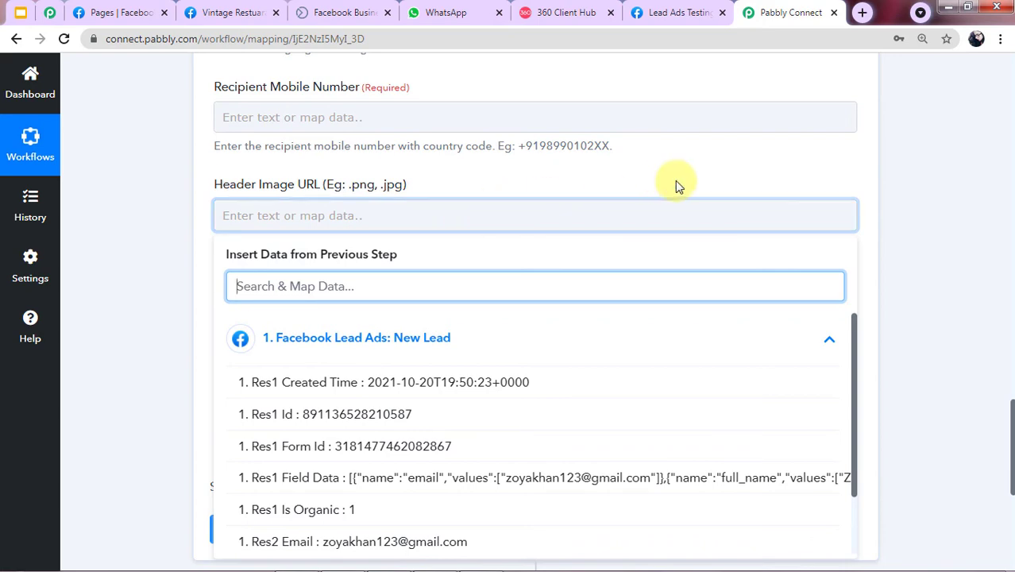
Step: Open the Template choices of the WhatsApp action and look through the available message templates
scroll(794, 167, "up", 2)
scroll(476, 239, "up", 4)
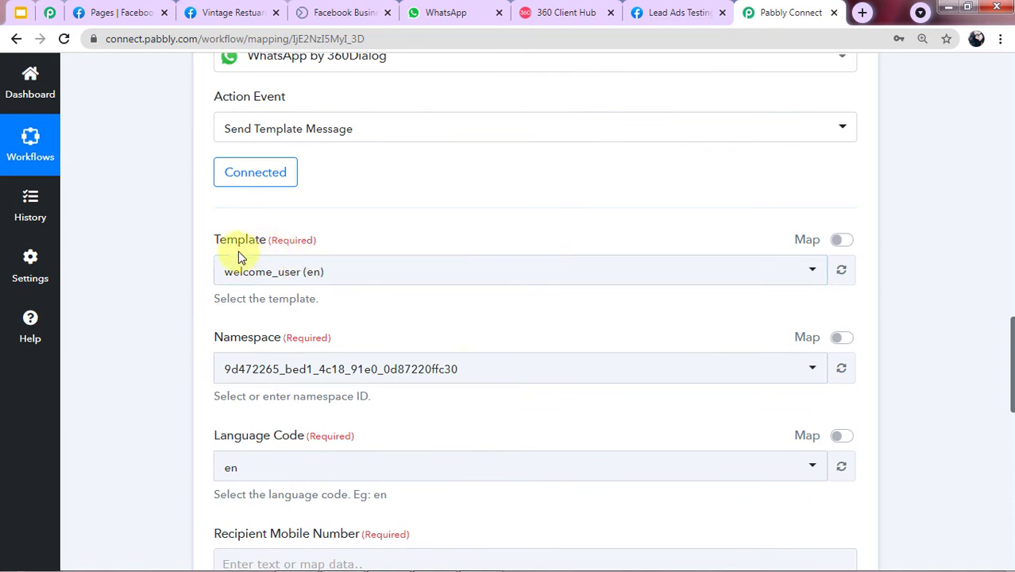
left_click(368, 278)
scroll(353, 420, "down", 2)
scroll(311, 405, "down", 2)
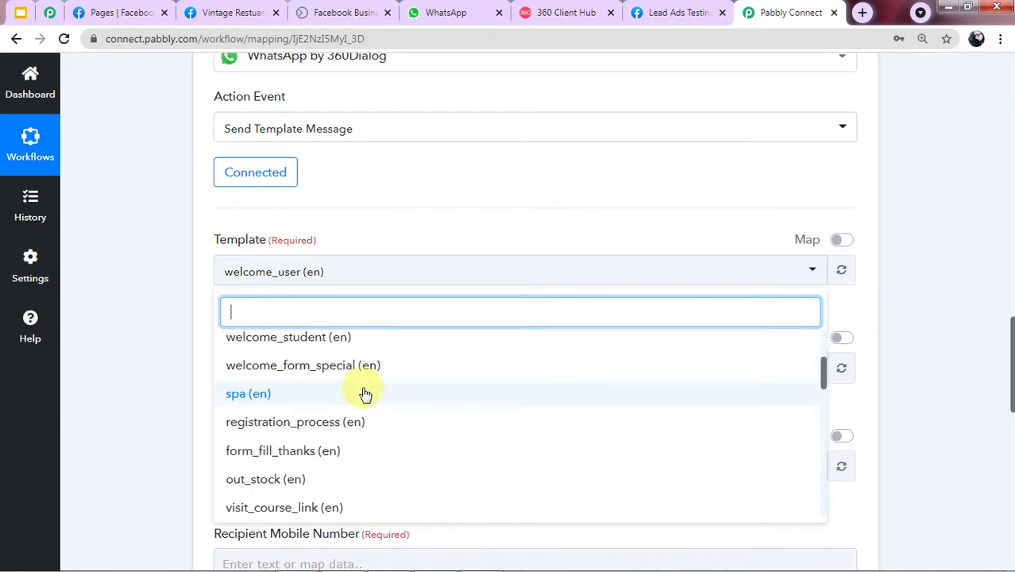
scroll(362, 408, "down", 1)
scroll(333, 397, "down", 3)
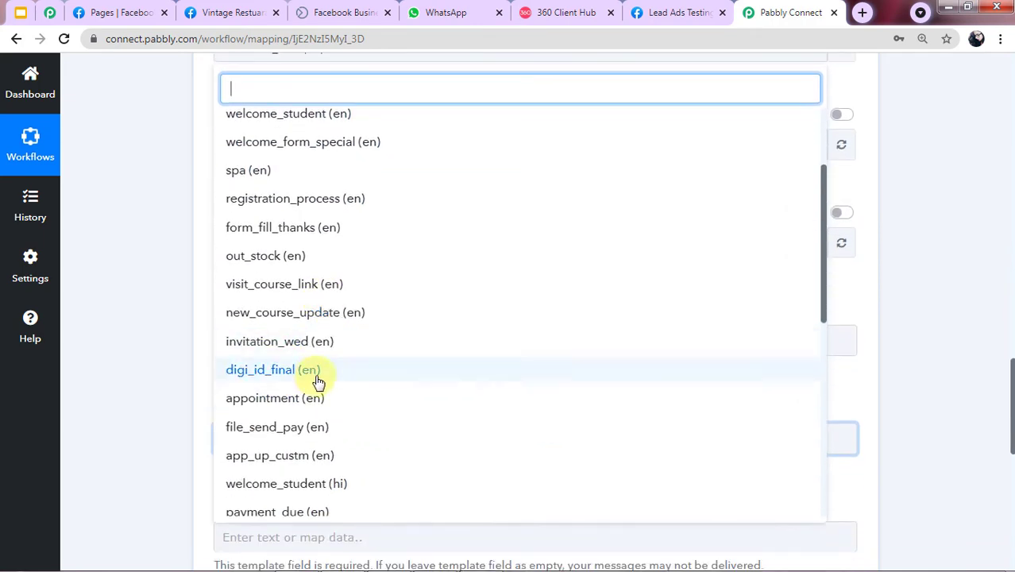
scroll(334, 366, "up", 2)
scroll(397, 317, "up", 1)
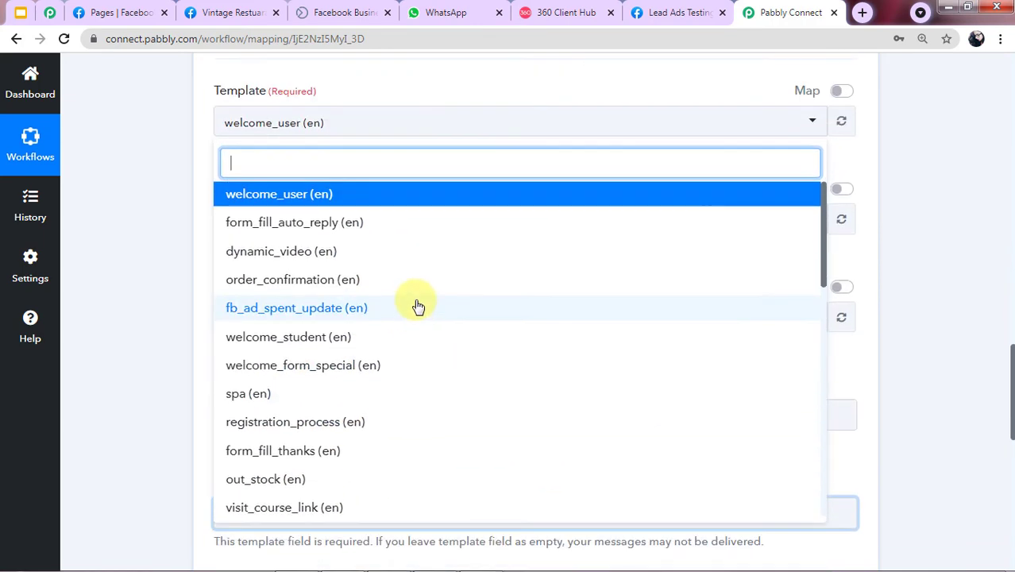
scroll(419, 308, "up", 2)
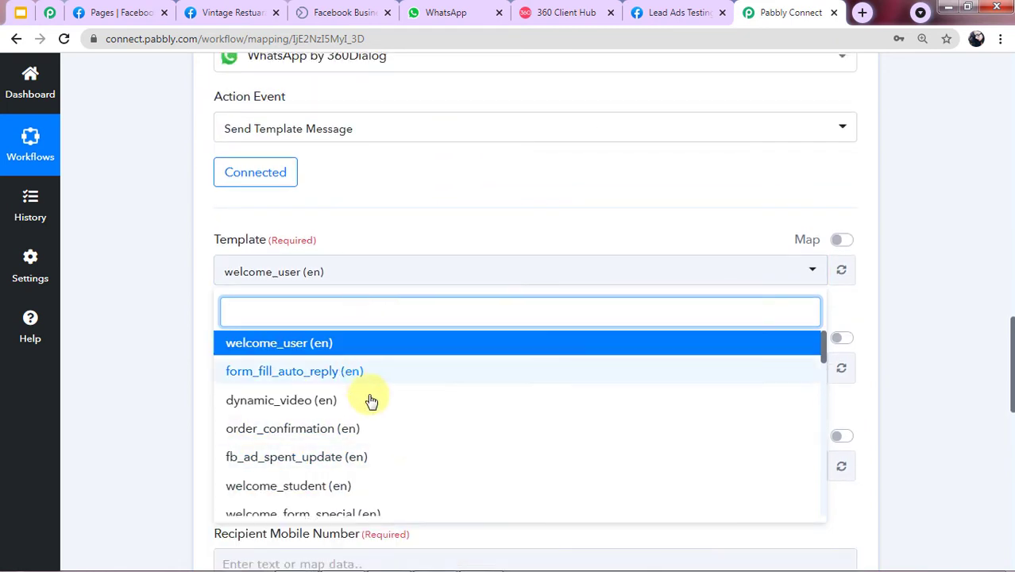
Step: Switch to 360 Client Hub, open the WhatsApp account's template management and preview the burger_outlet template
left_click(562, 9)
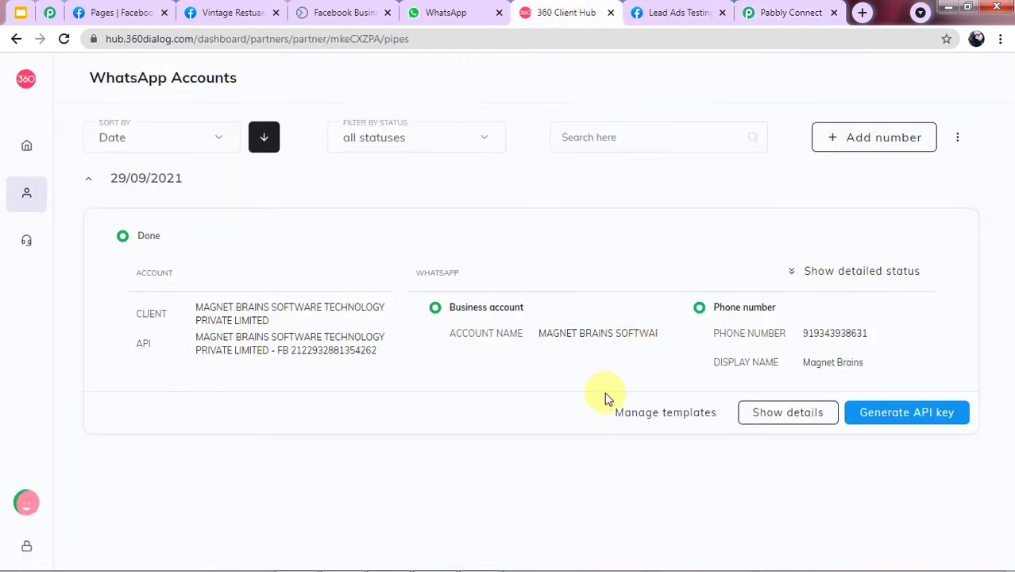
left_click(645, 419)
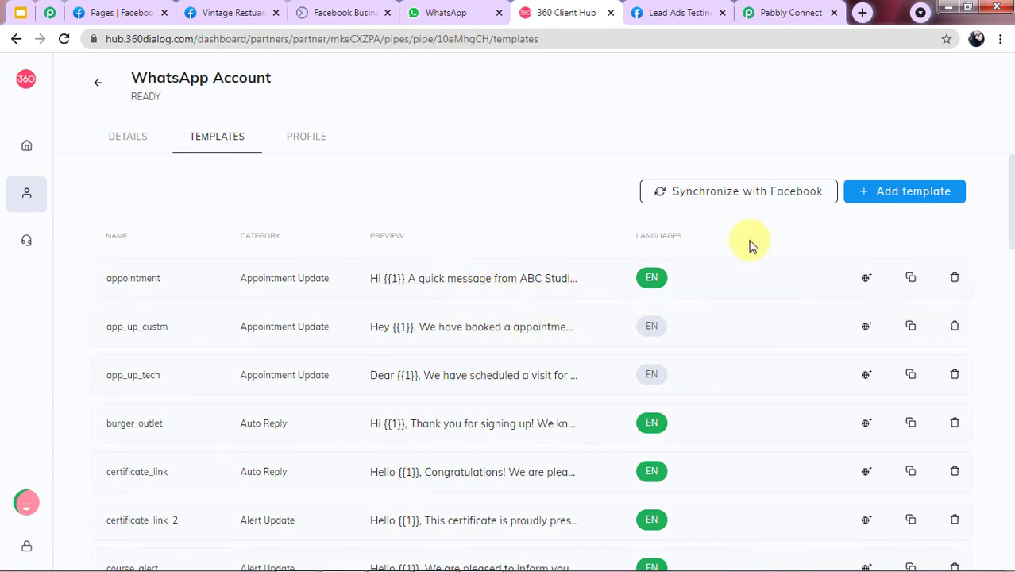
scroll(597, 274, "down", 4)
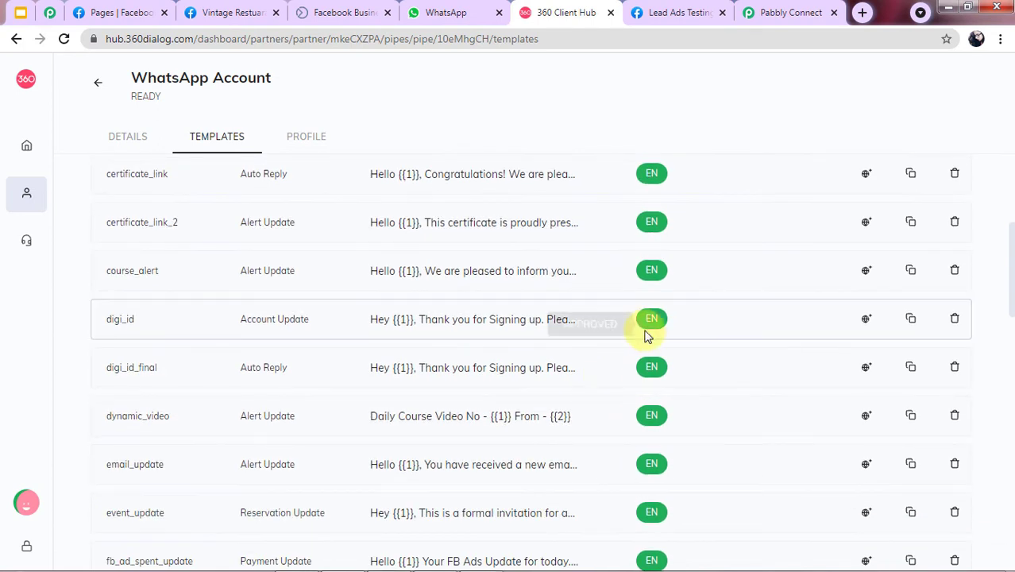
scroll(627, 326, "up", 1)
scroll(600, 332, "down", 1)
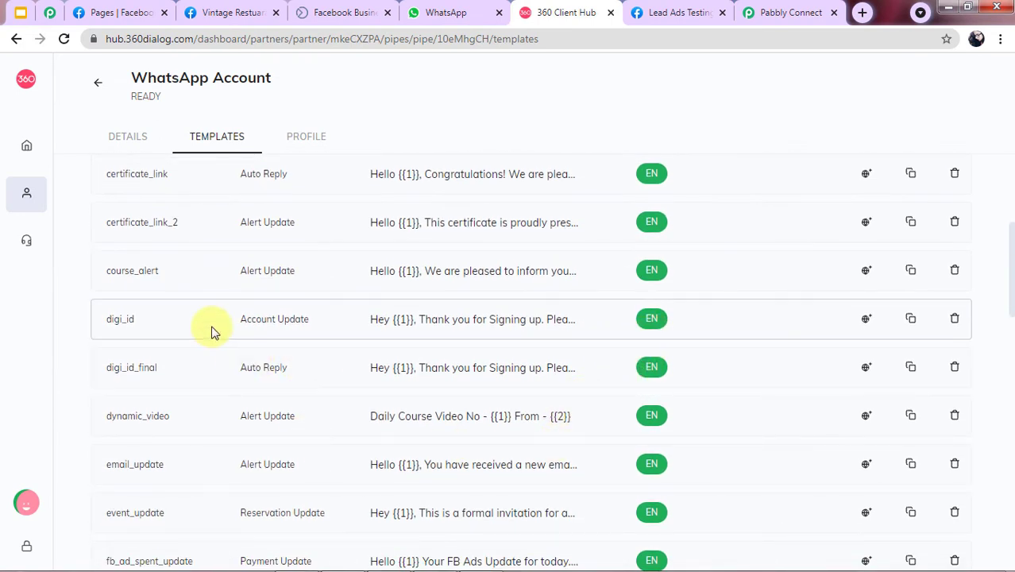
scroll(210, 333, "up", 1)
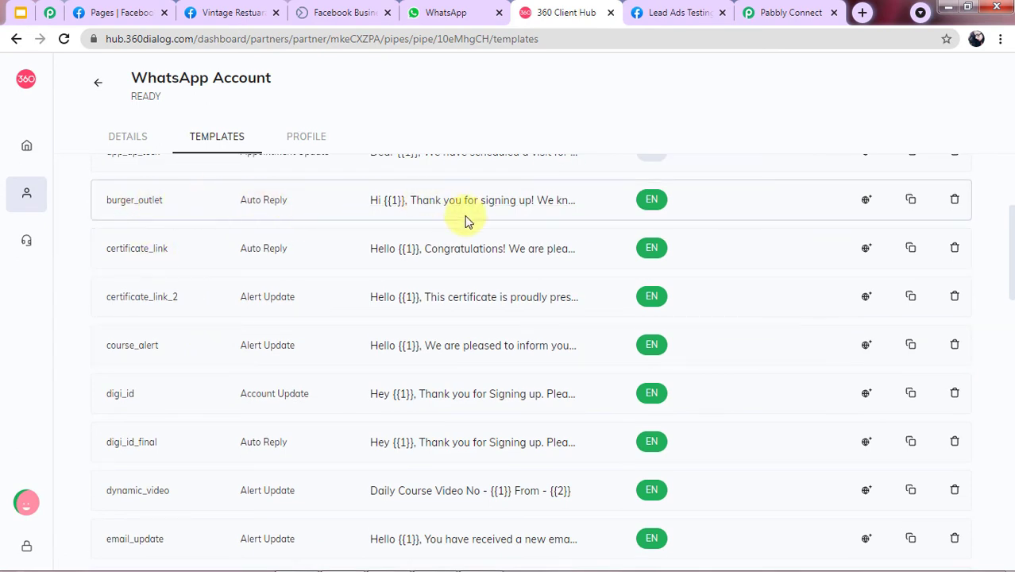
left_click(488, 205)
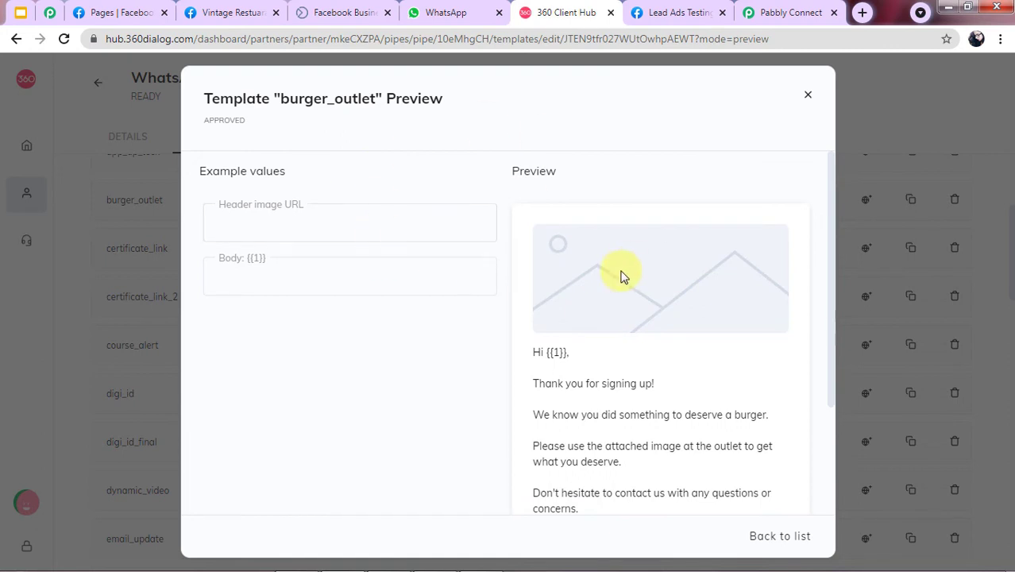
scroll(621, 254, "down", 2)
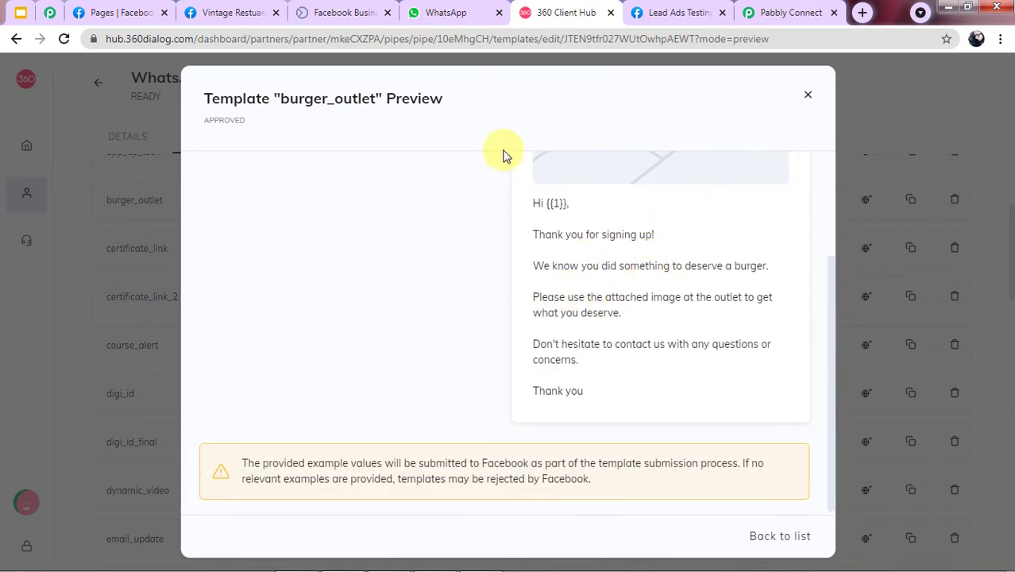
Step: Switch back to Pabbly Connect and choose burger_outlet (en) as the message template
left_click(798, 11)
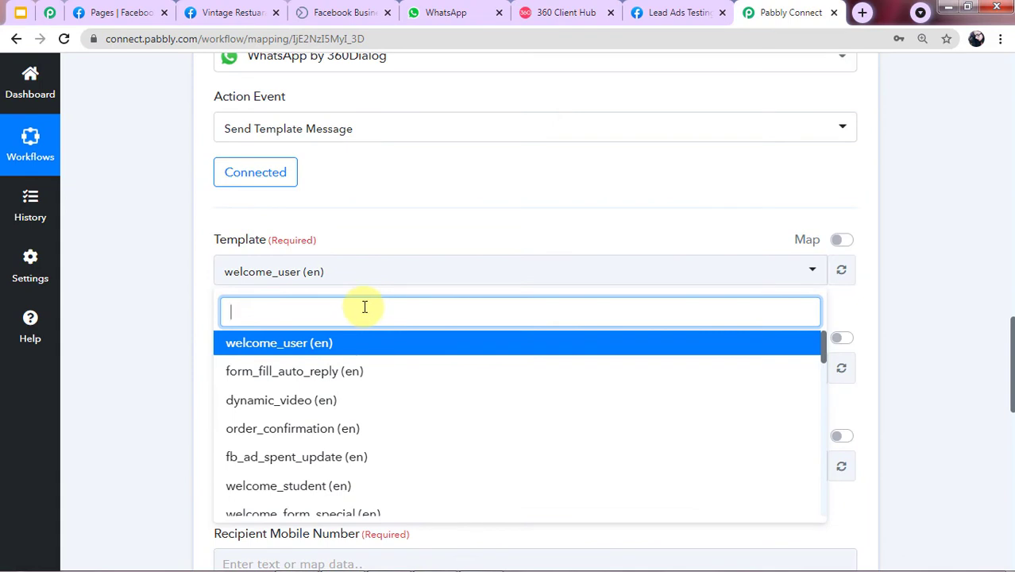
type("bu")
left_click(335, 345)
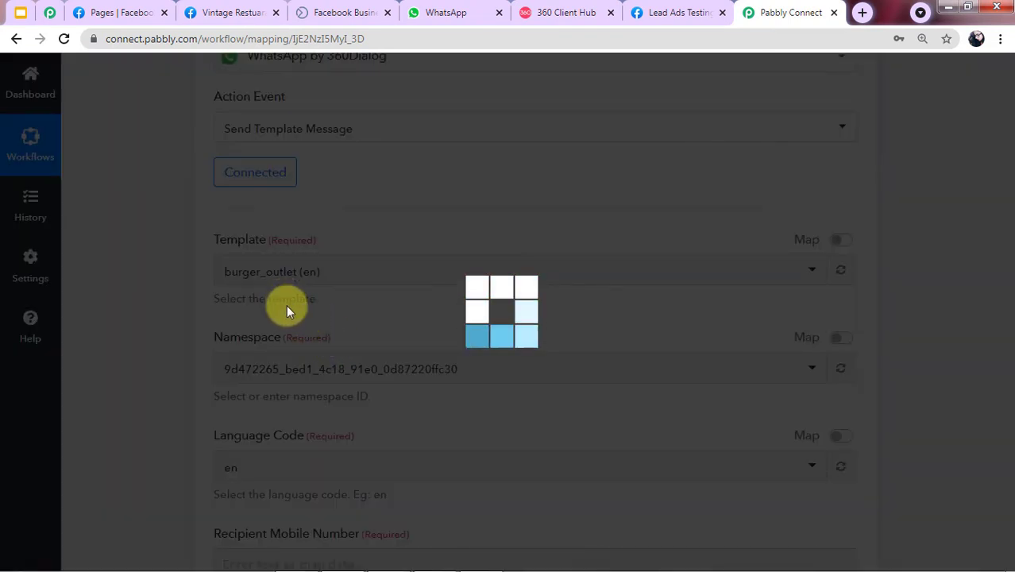
scroll(342, 325, "down", 4)
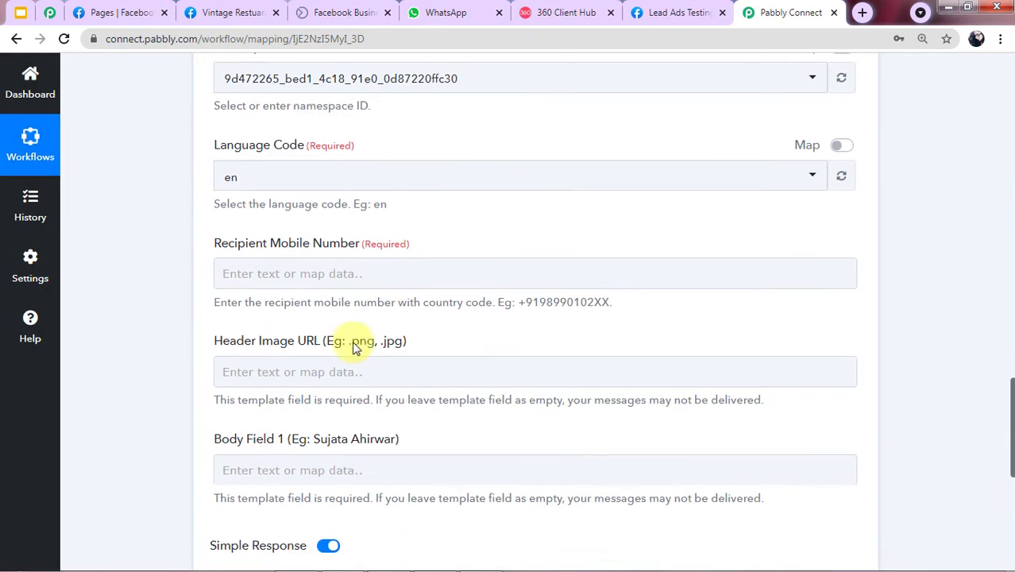
scroll(365, 310, "down", 1)
Step: Compare the burger_outlet preview in 360 Client Hub with the recipient, header image and body fields in Pabbly Connect
left_click(556, 12)
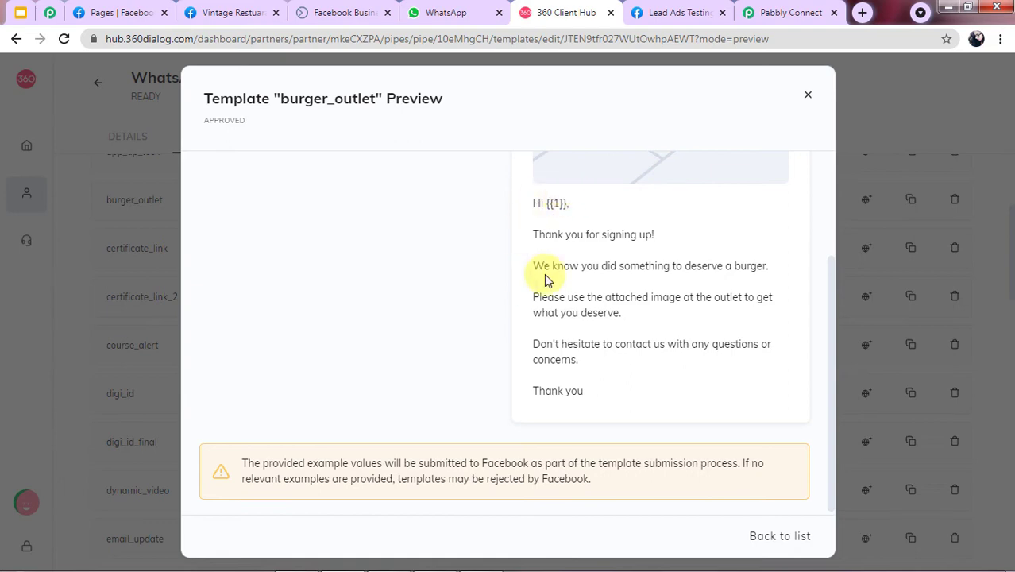
left_click(786, 12)
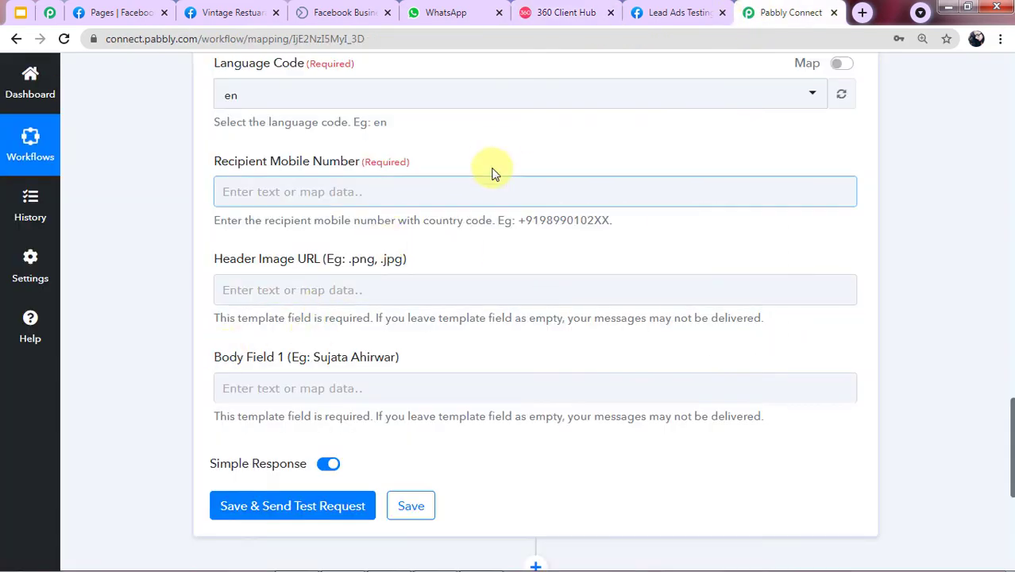
scroll(514, 262, "up", 1)
scroll(514, 262, "up", 1)
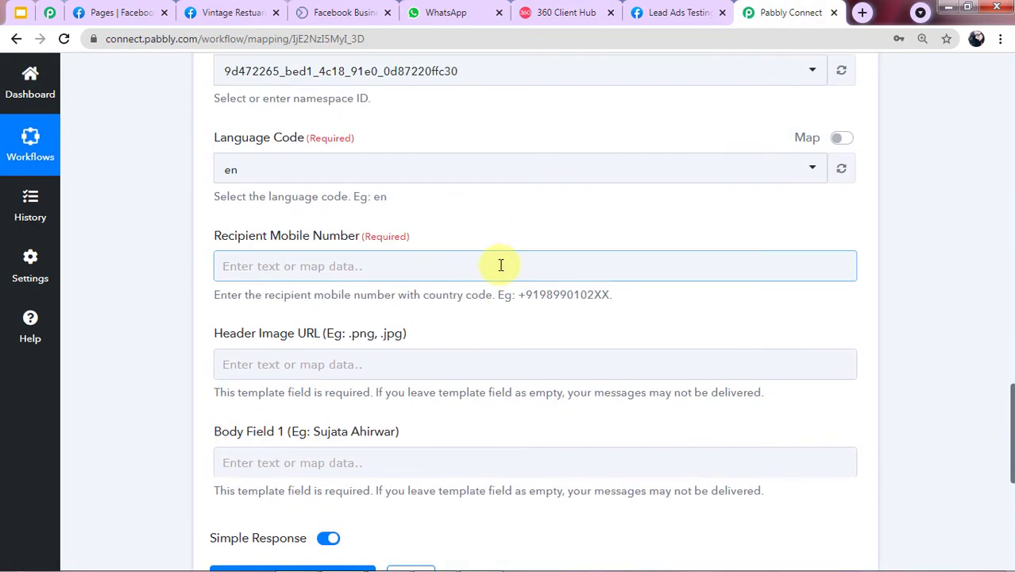
Step: Switch to 360 Client Hub, examine the new template form's fields and close it without adding a template
left_click(540, 8)
left_click(851, 123)
scroll(691, 311, "up", 5)
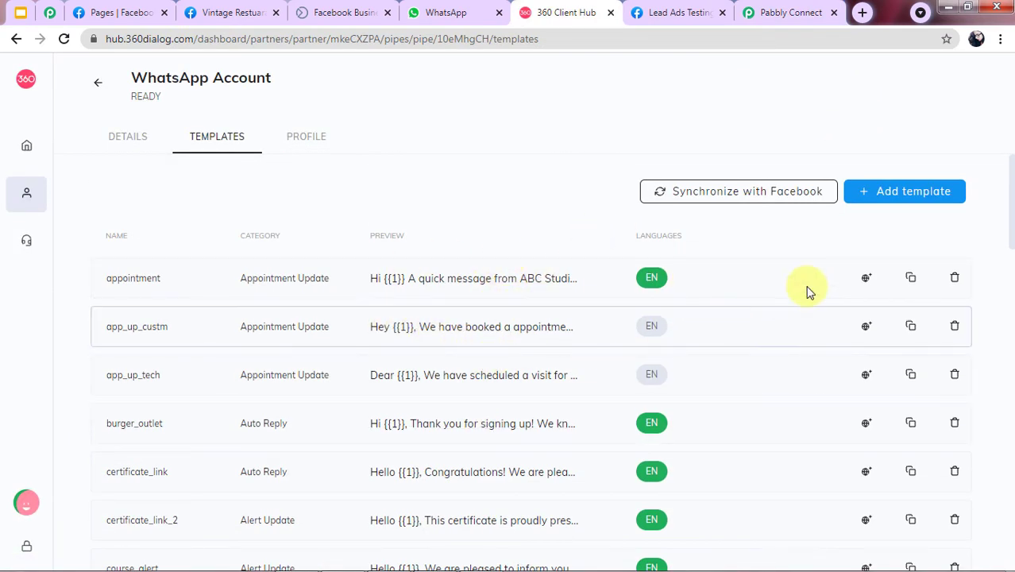
left_click(867, 198)
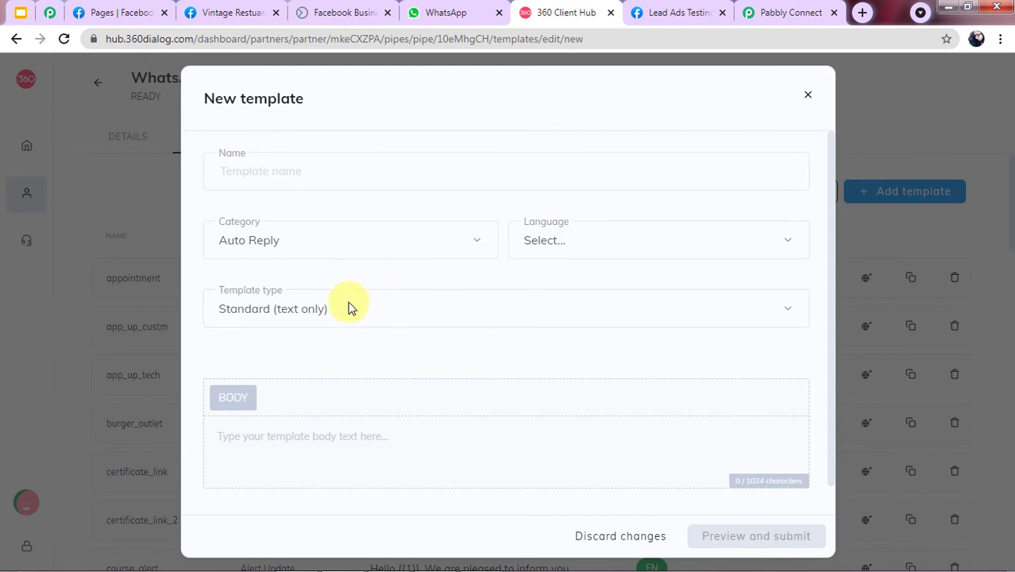
scroll(331, 372, "down", 1)
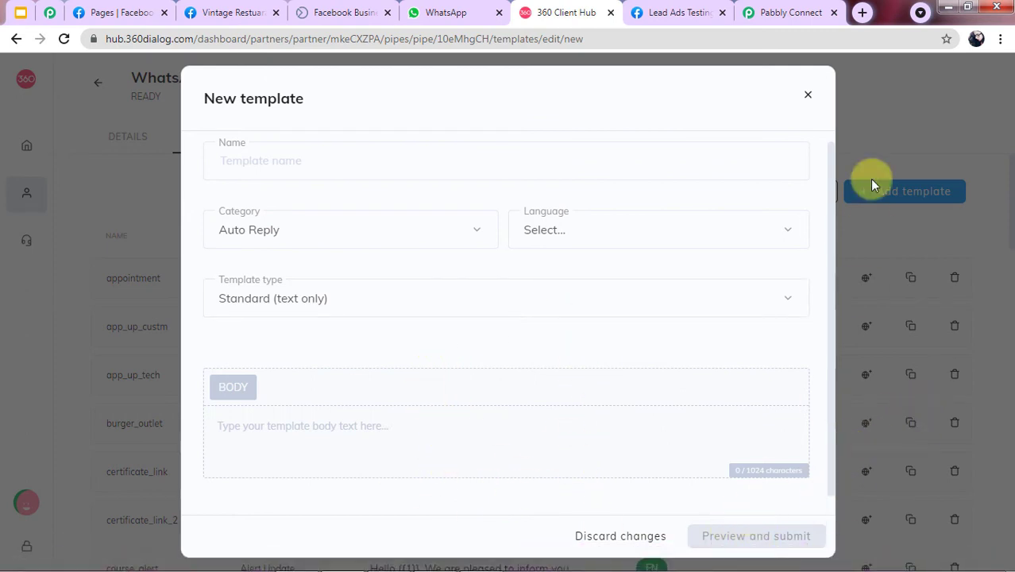
left_click(844, 251)
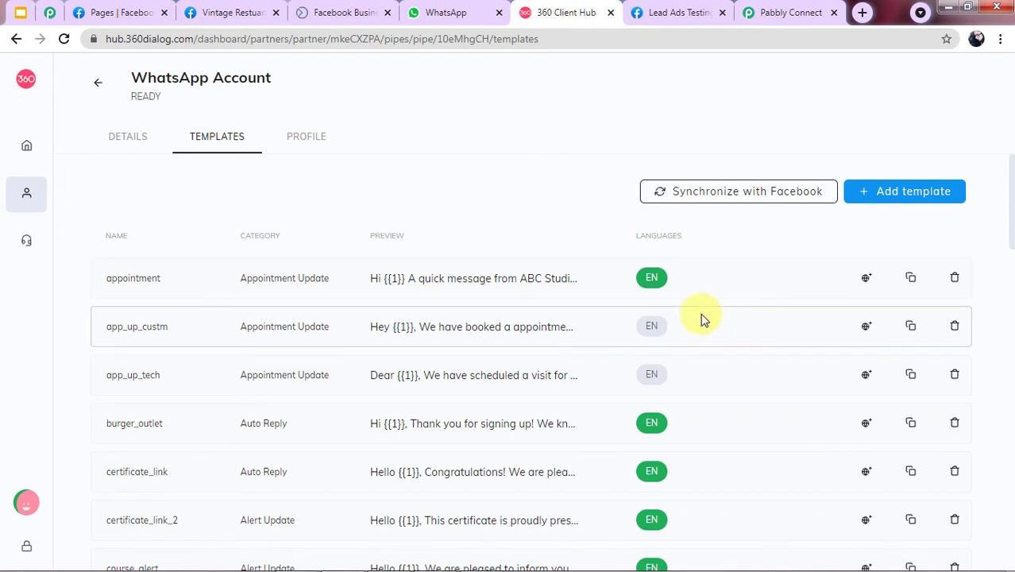
scroll(635, 286, "down", 3)
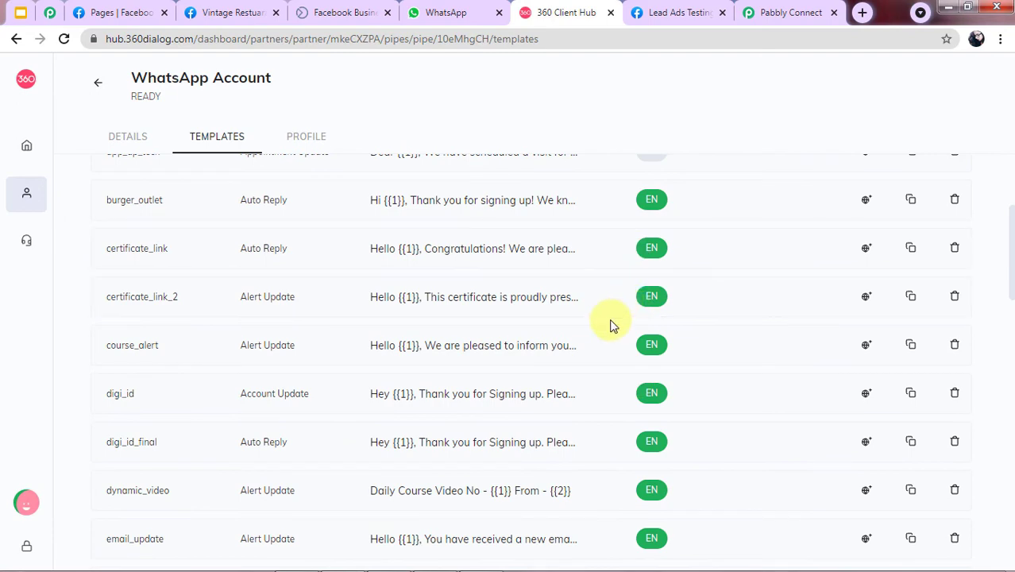
Step: Switch back to Pabbly Connect and review the template settings and the required recipient mobile number format
left_click(794, 12)
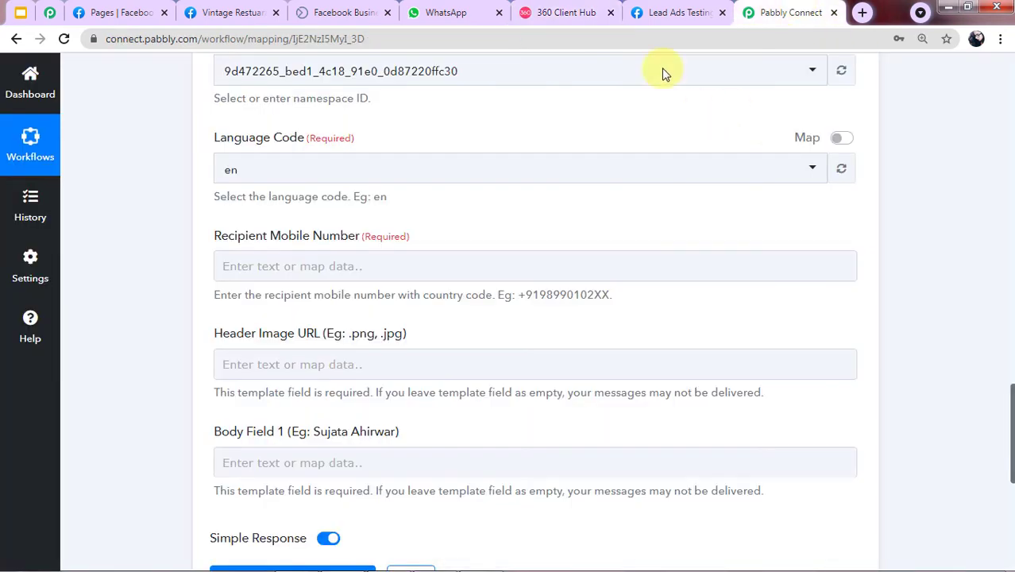
scroll(352, 179, "up", 4)
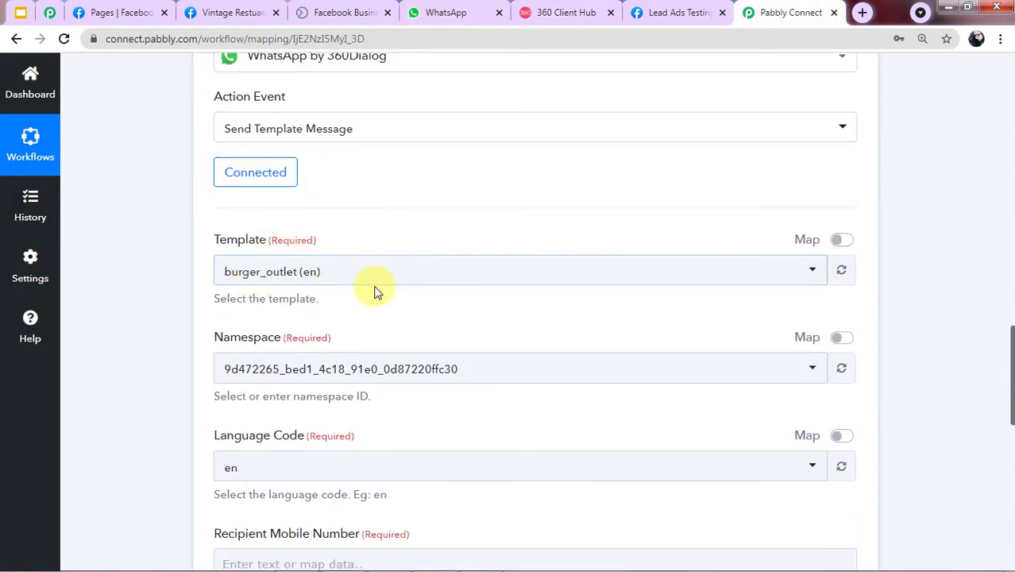
scroll(532, 303, "down", 4)
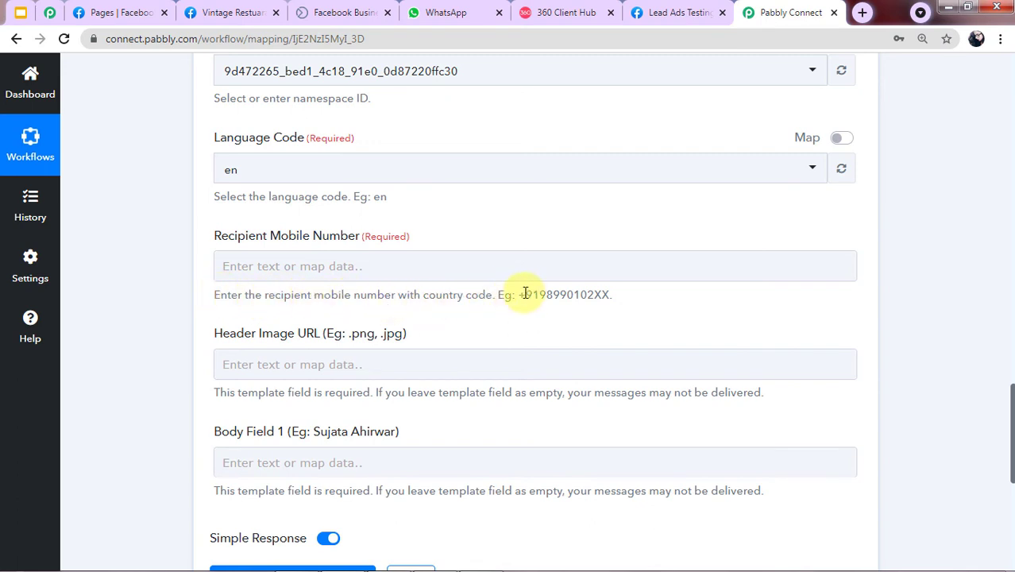
left_click_drag(493, 294, 729, 302)
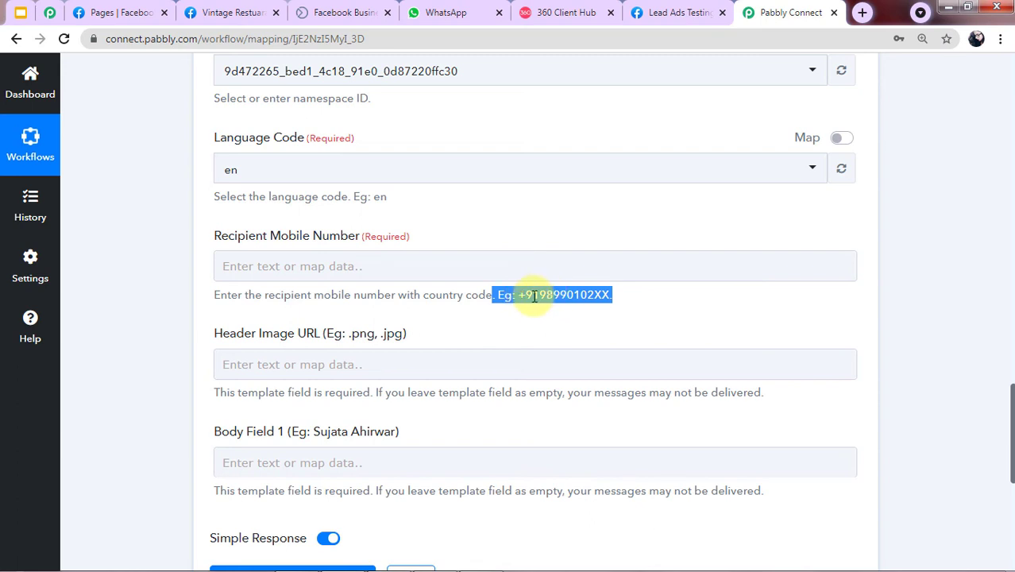
Step: Map the Recipient Mobile Number to Res2 Phone Number from the Facebook Lead Ads: New Lead step
left_click(439, 262)
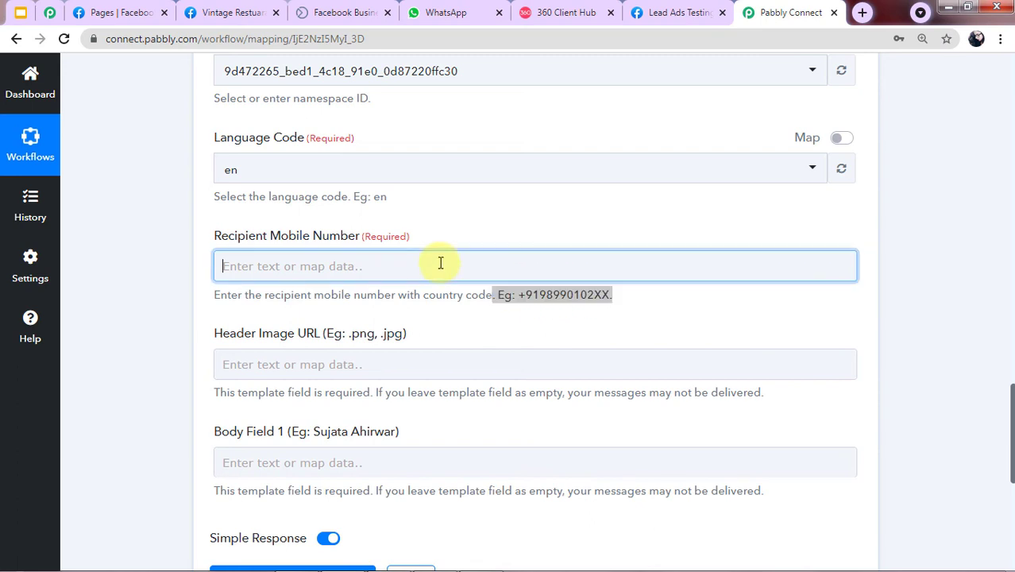
left_click(423, 388)
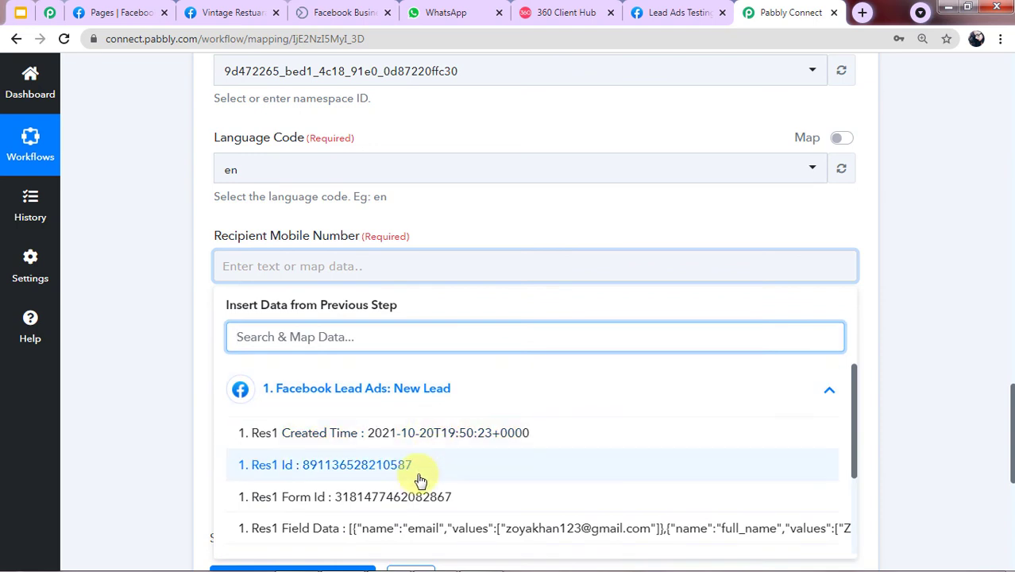
scroll(405, 429, "down", 1)
scroll(452, 246, "down", 1)
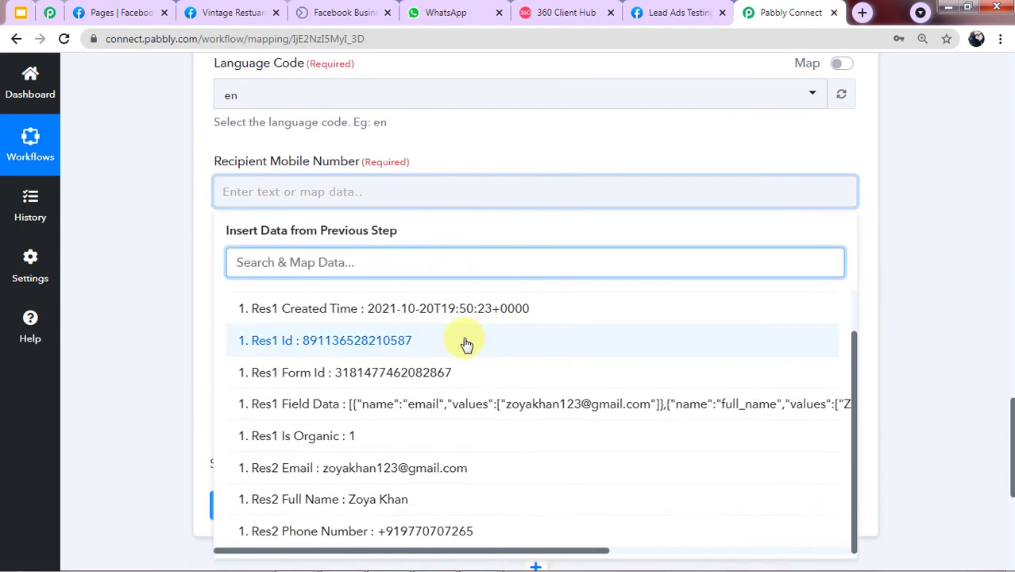
left_click(420, 183)
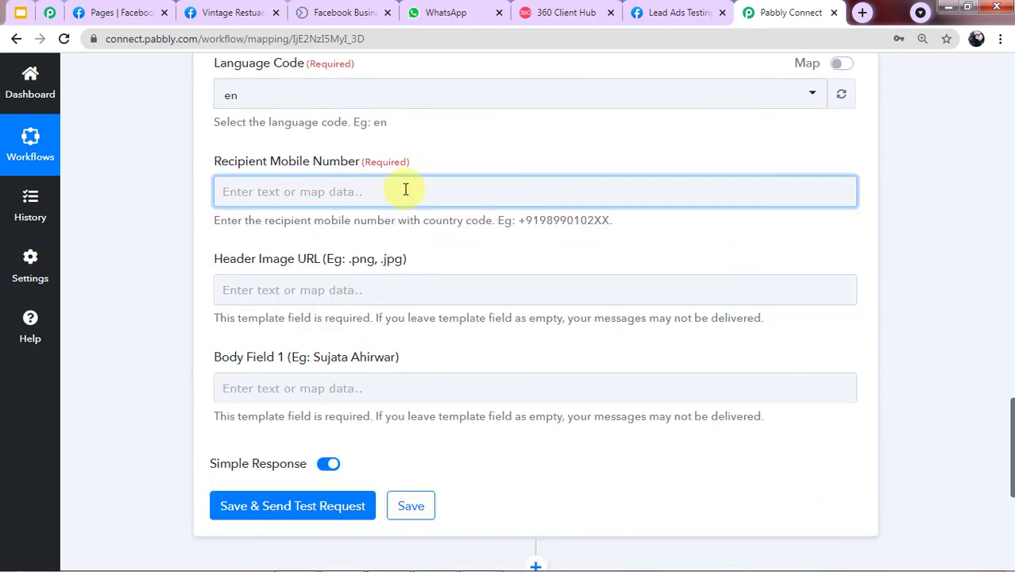
left_click(407, 190)
scroll(428, 349, "down", 3)
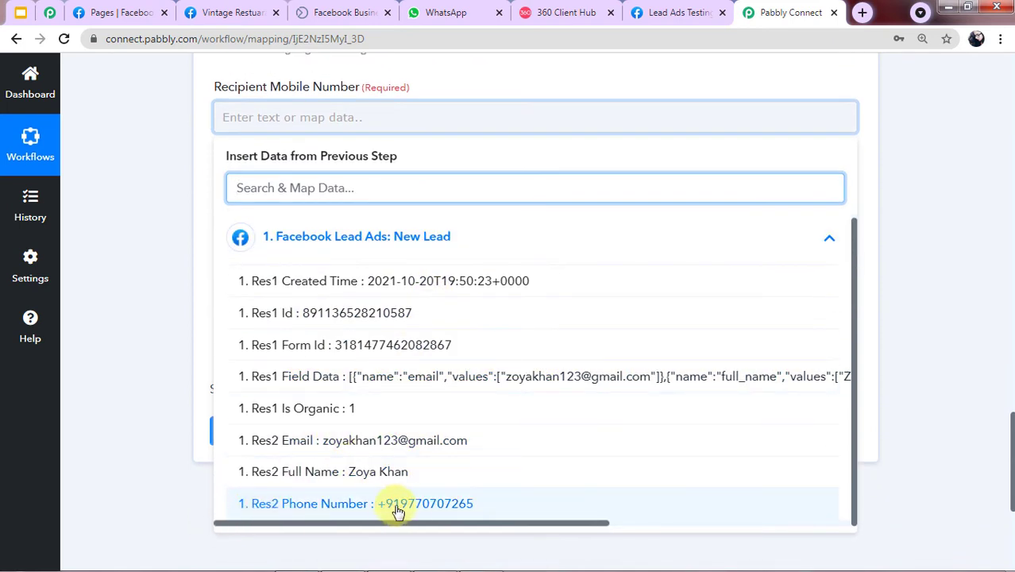
left_click(405, 507)
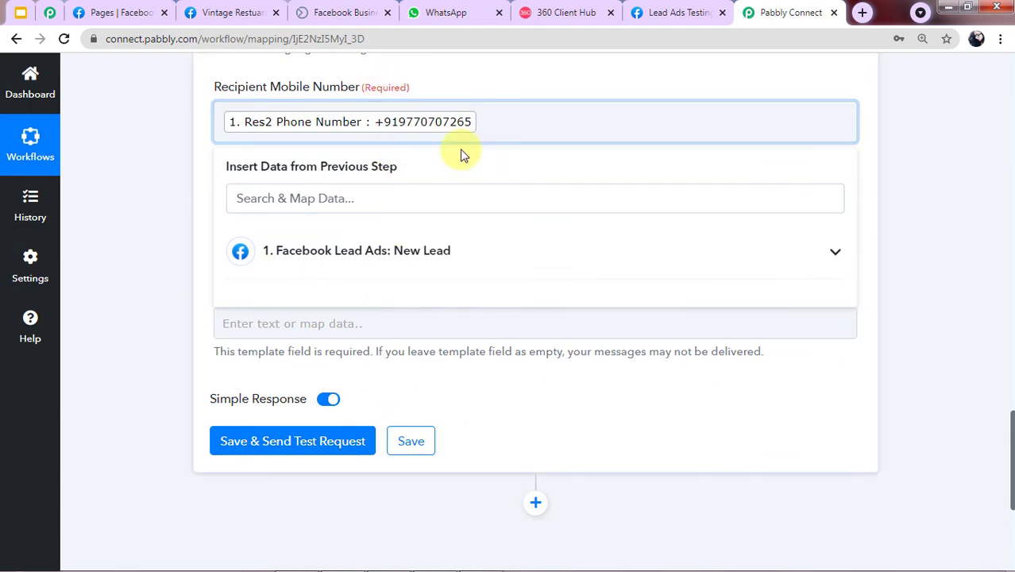
scroll(476, 159, "up", 15)
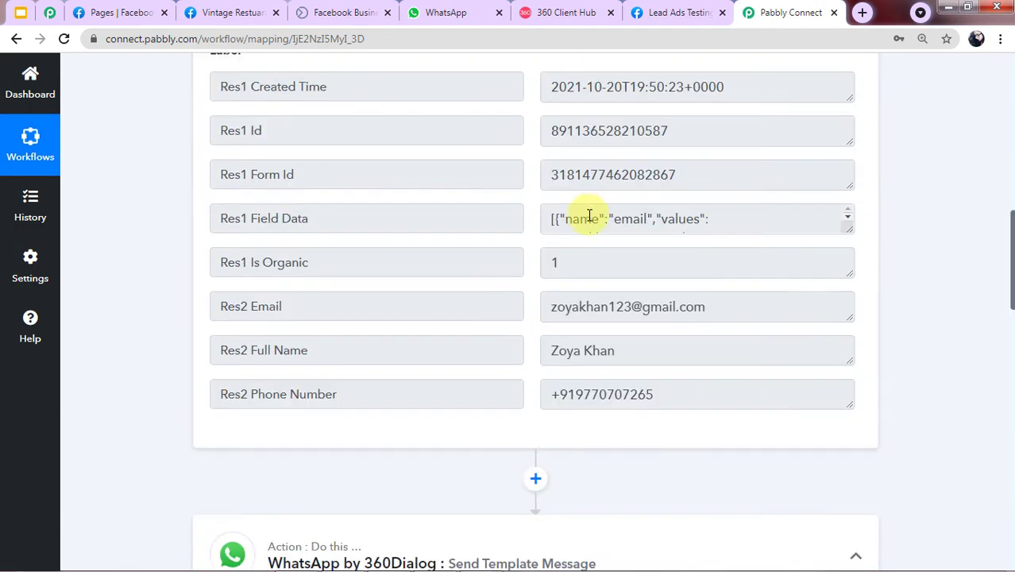
scroll(597, 392, "down", 12)
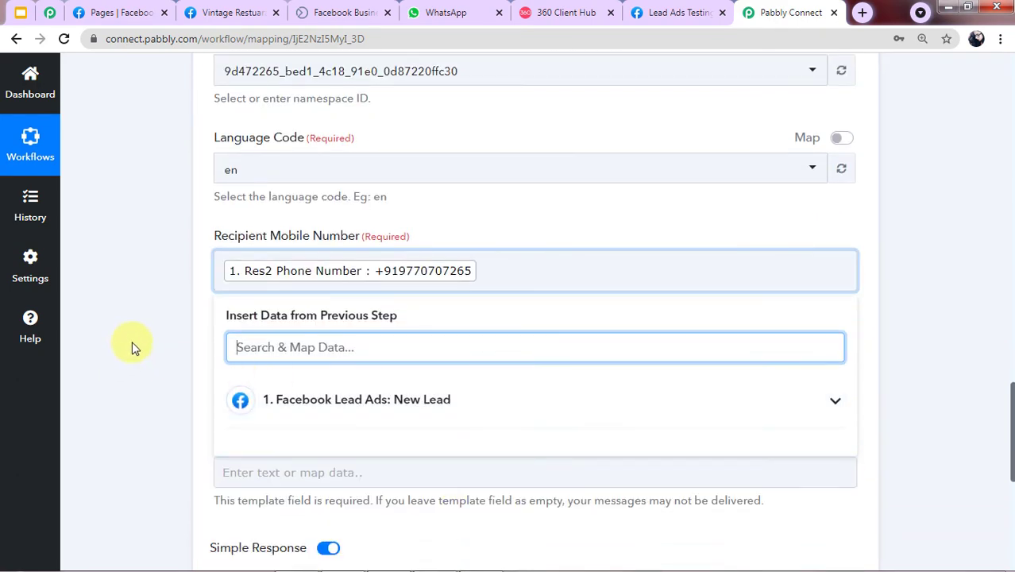
left_click(132, 347)
scroll(284, 256, "down", 2)
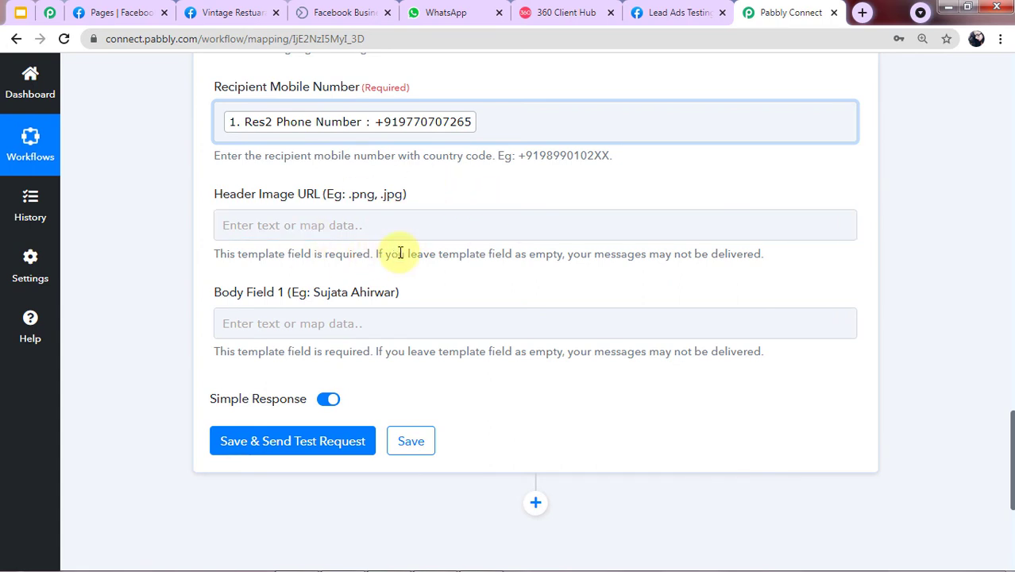
left_click(465, 229)
type("https://image.freepik.com/free-psd/banner-discount-voucher-burger-template_25996-423.jpg")
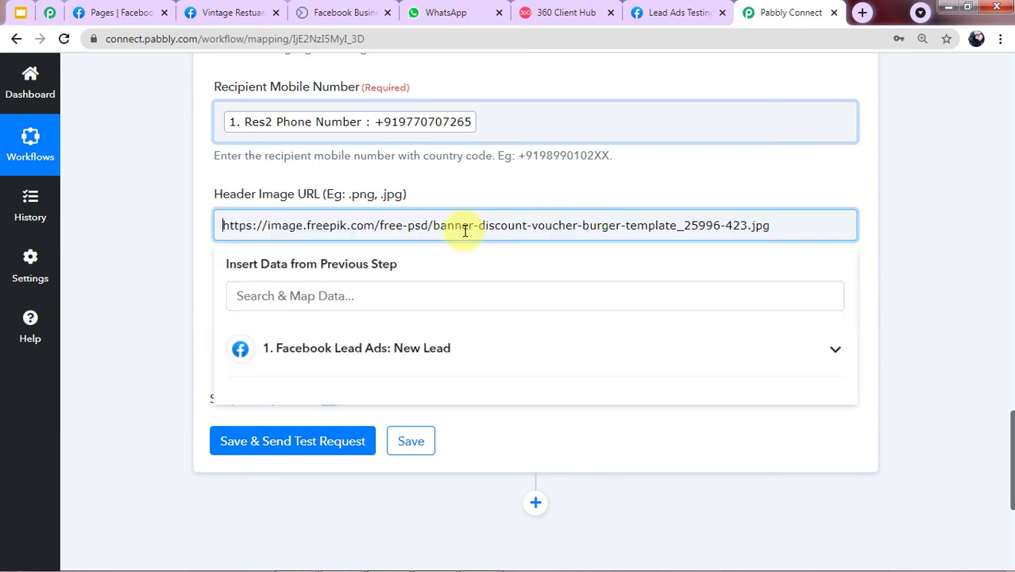
left_click(569, 189)
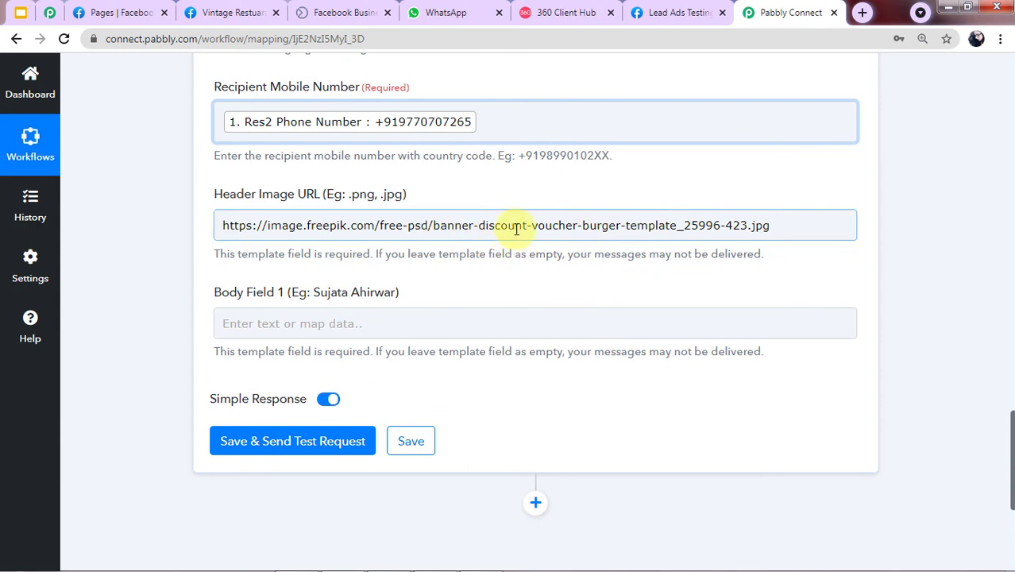
Step: Map Body Field 1 to Res2 Full Name from the Facebook Lead Ads: New Lead step
left_click(308, 320)
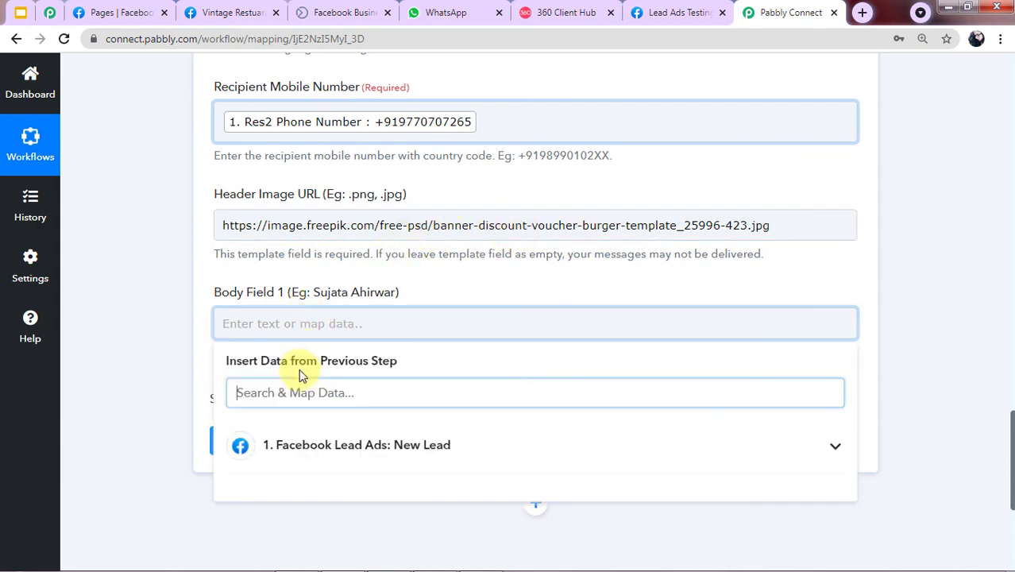
left_click(330, 456)
scroll(329, 456, "down", 3)
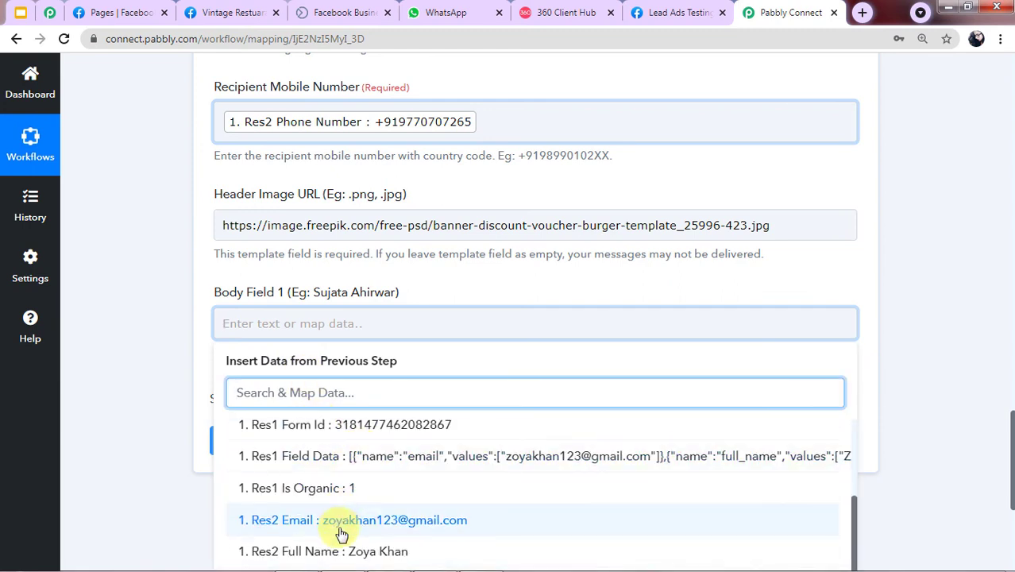
left_click(356, 556)
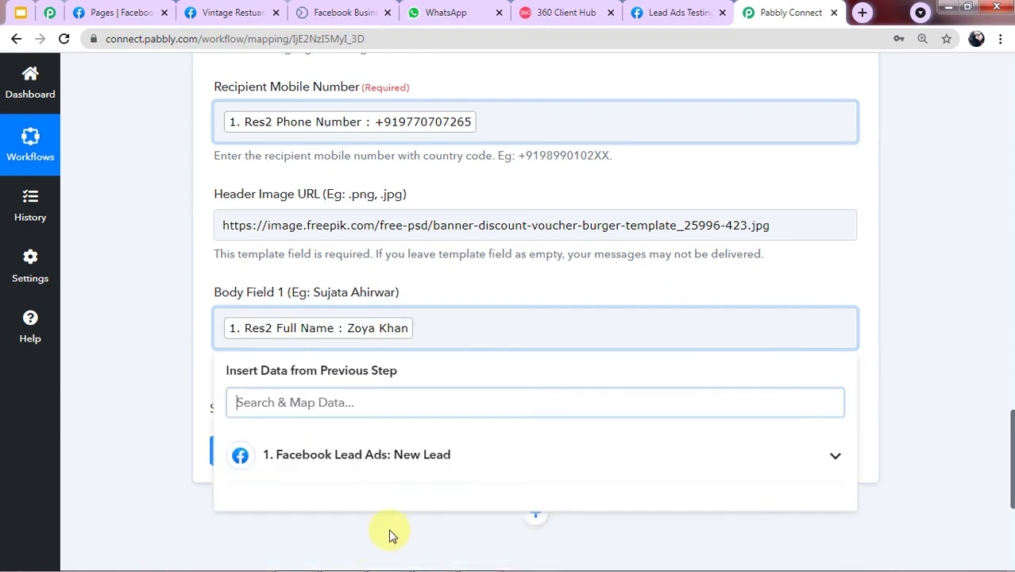
left_click(494, 265)
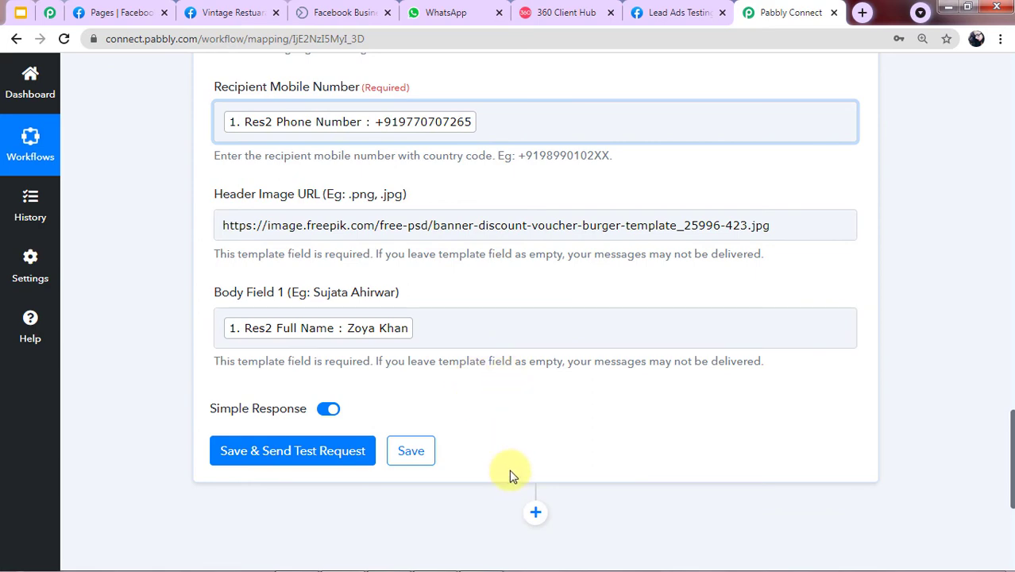
Step: Check the mapped template fields, then save the WhatsApp action and send a test request
scroll(512, 444, "up", 2)
scroll(408, 419, "down", 2)
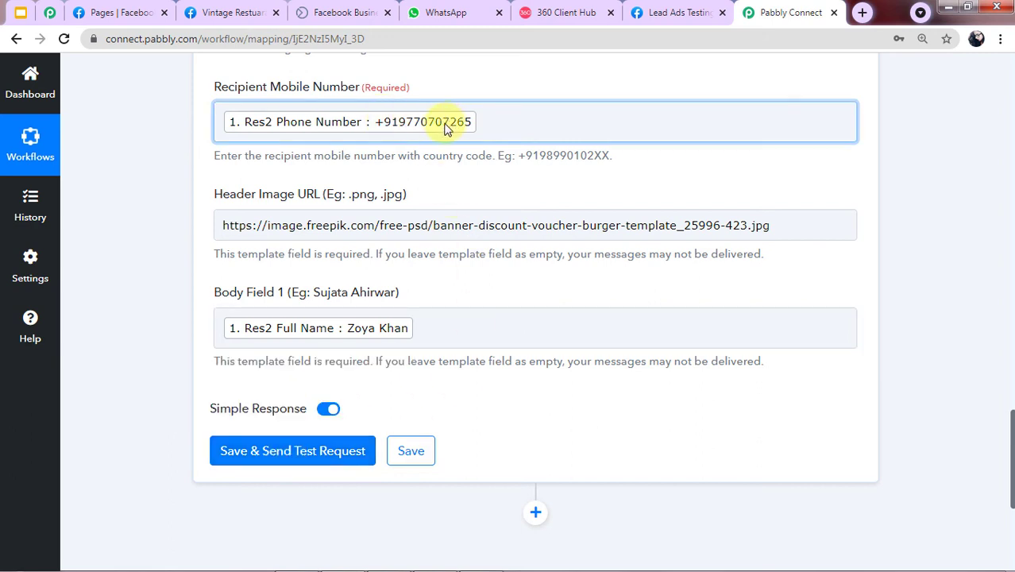
left_click(289, 452)
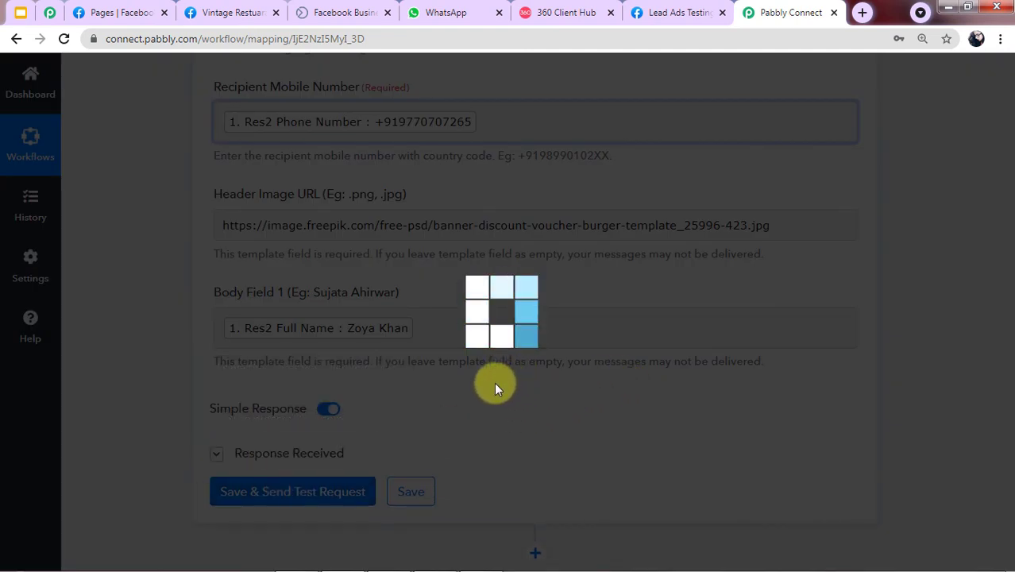
scroll(643, 440, "down", 2)
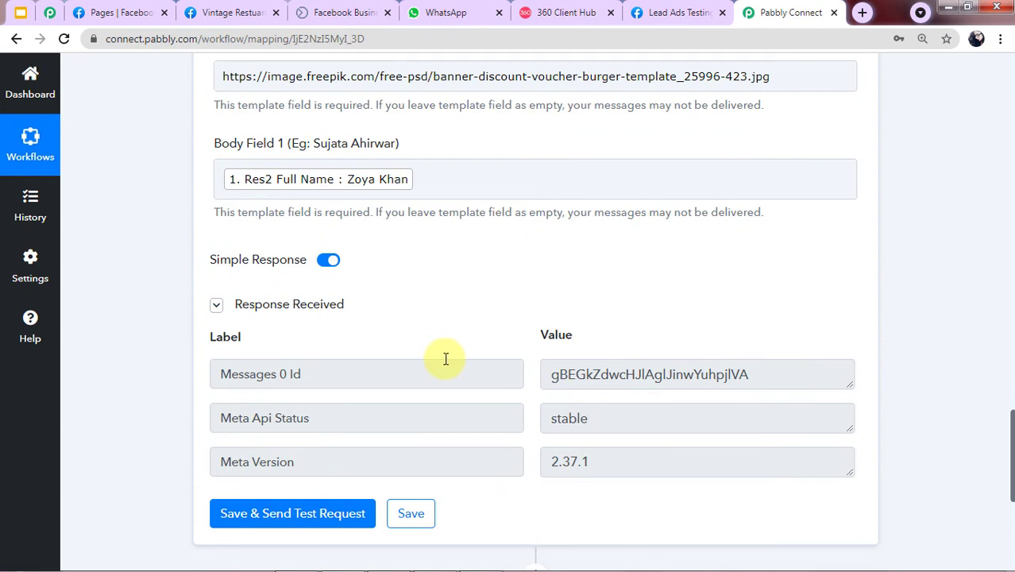
Step: Switch to WhatsApp, examine the newly received template message with its image enlarged, and return to Pabbly Connect
left_click(429, 12)
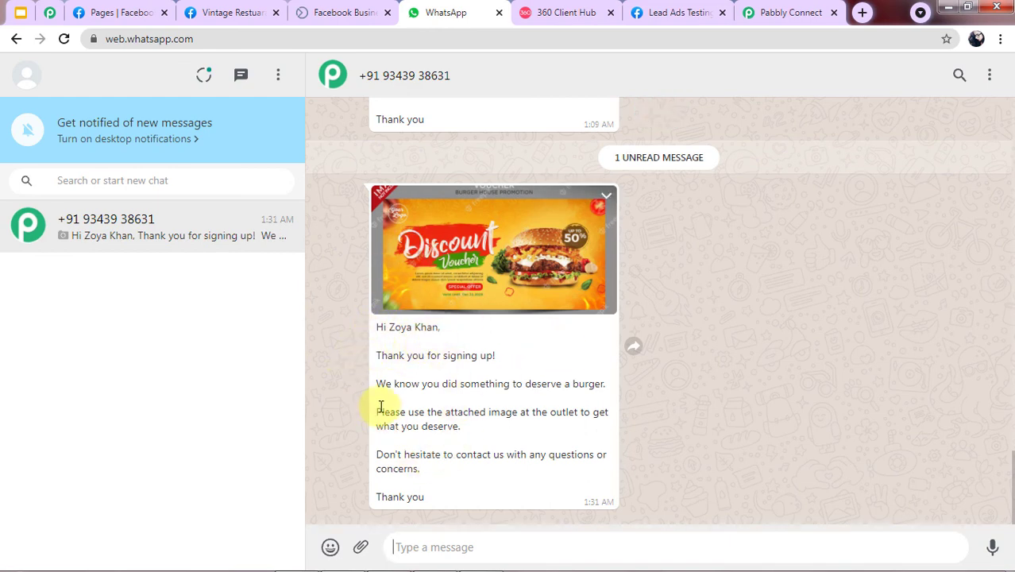
left_click(430, 262)
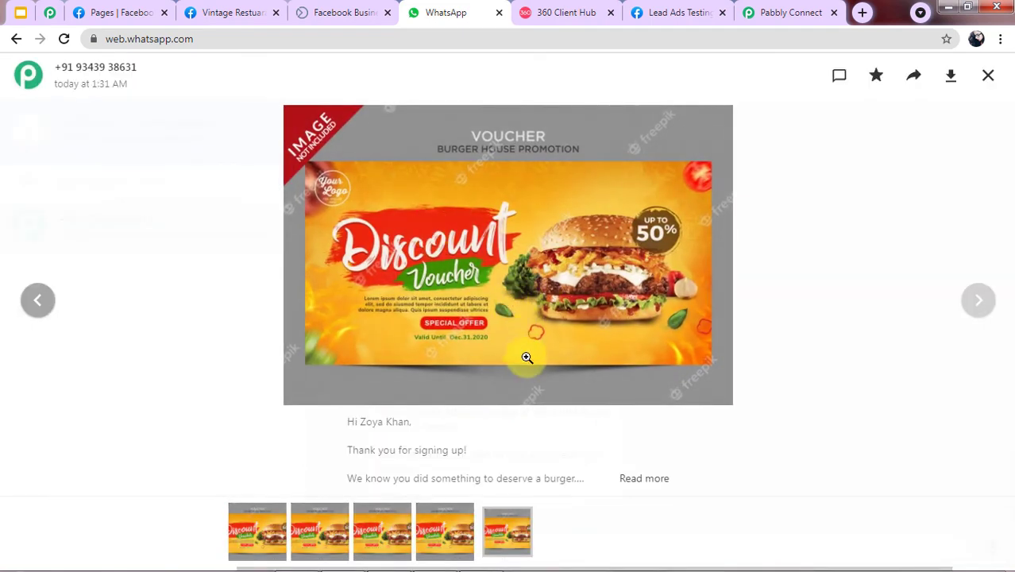
left_click(786, 12)
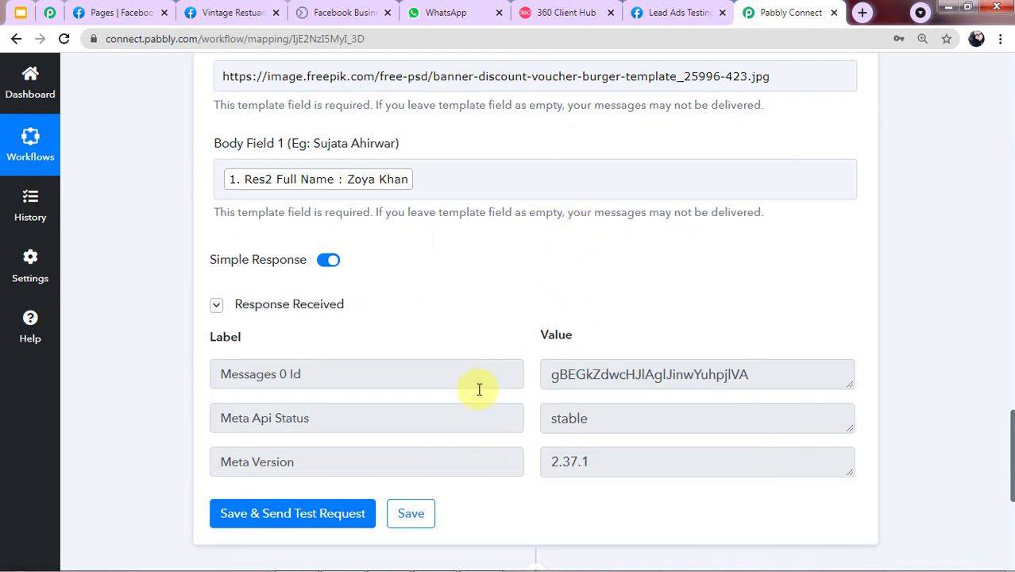
Step: Switch to WhatsApp by way of the Facebook lead forms page and reload WhatsApp Web
left_click(304, 10)
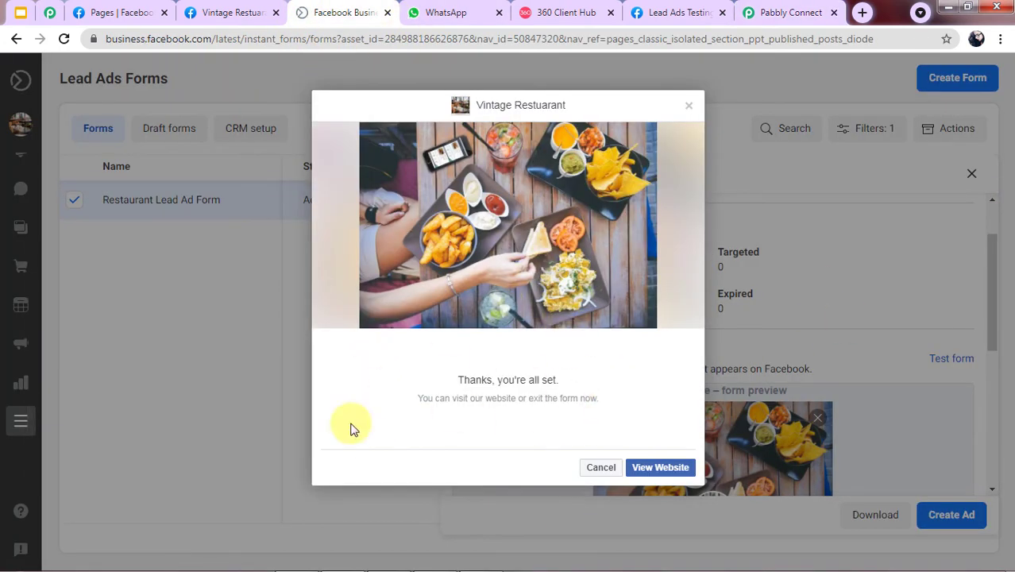
left_click(433, 10)
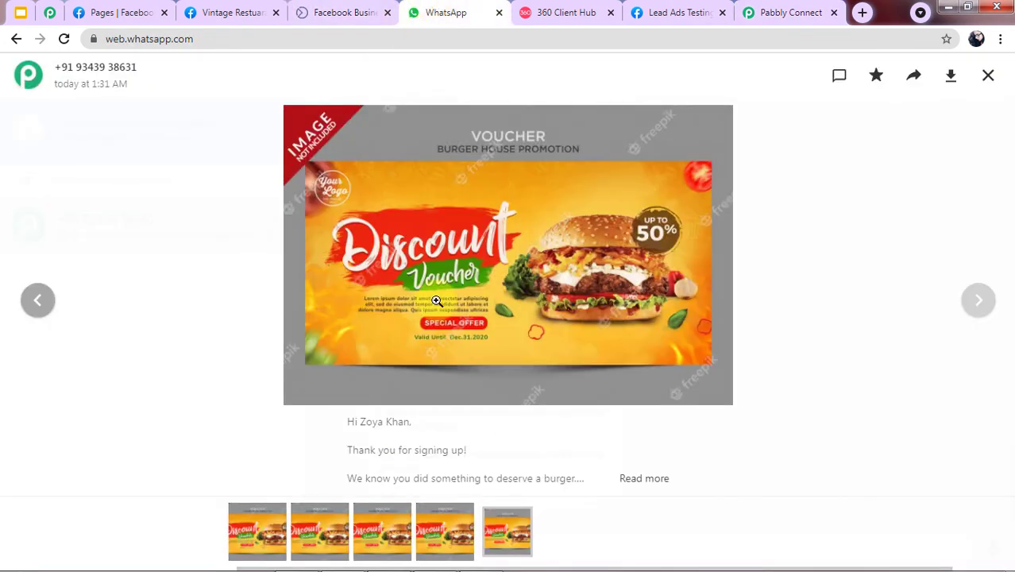
left_click(65, 40)
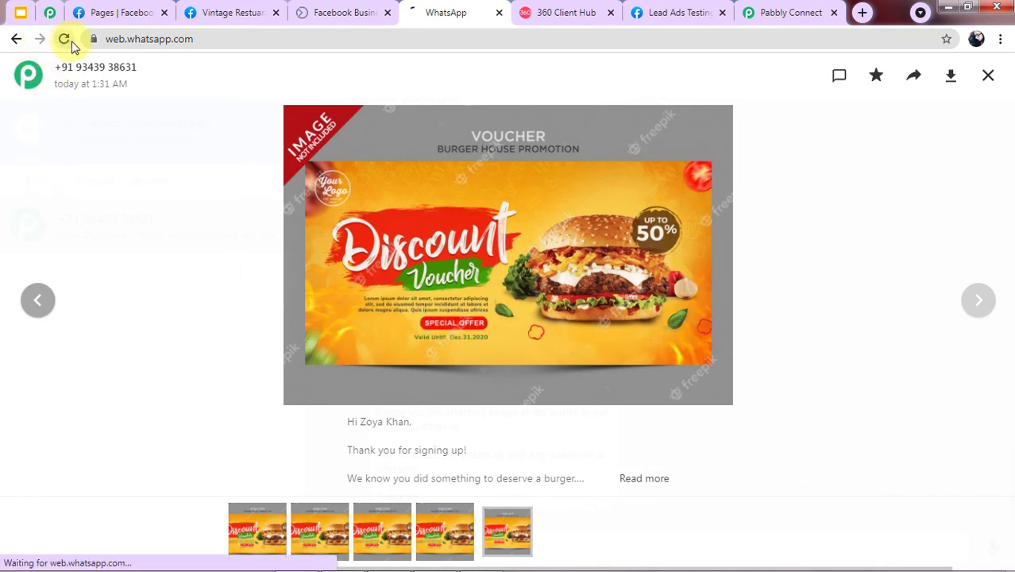
Step: Switch back to Pabbly Connect and review the workflow from the WhatsApp action up to the Facebook Lead Ads trigger
left_click(357, 9)
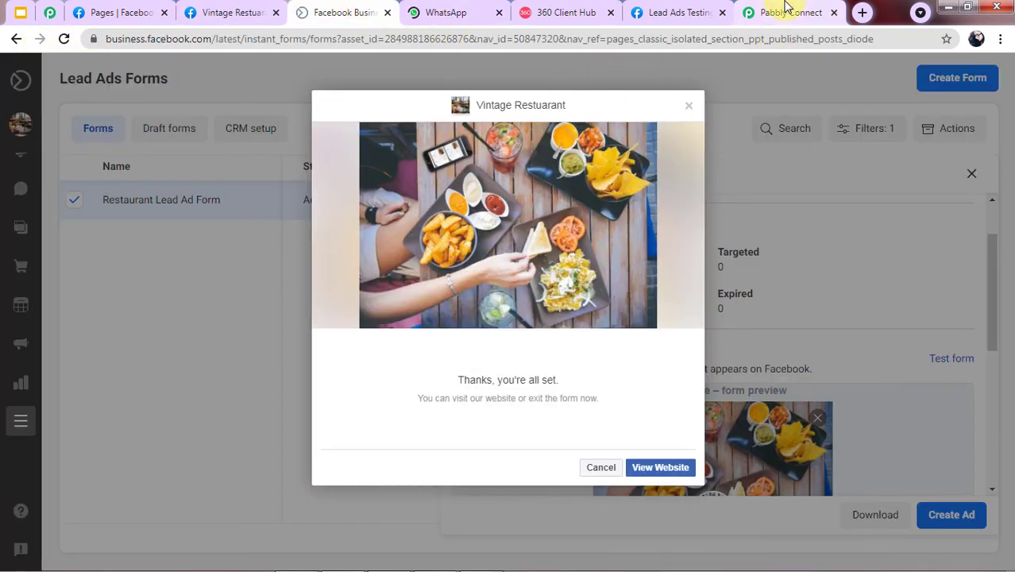
left_click(782, 11)
scroll(648, 275, "up", 15)
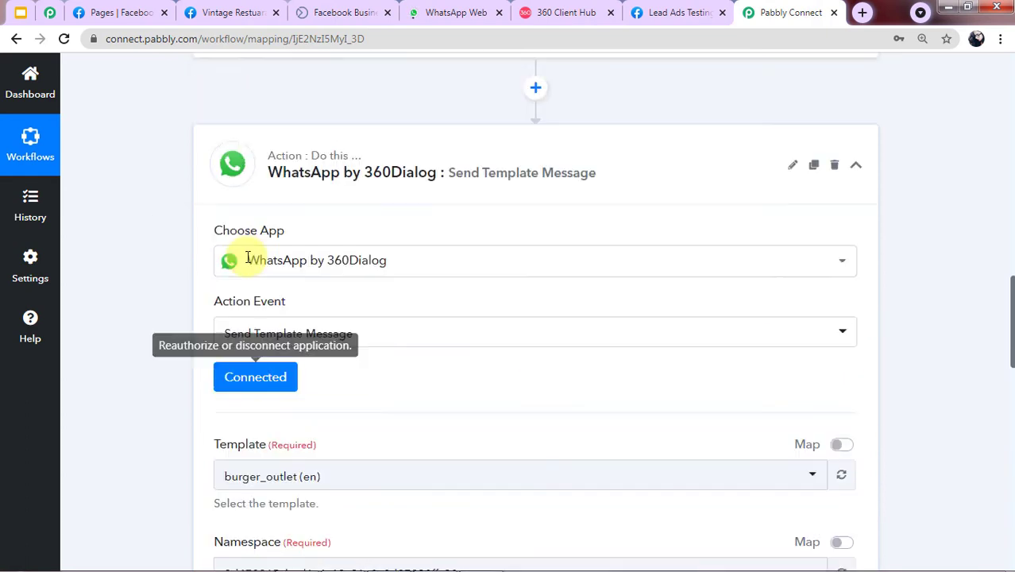
scroll(256, 226, "up", 7)
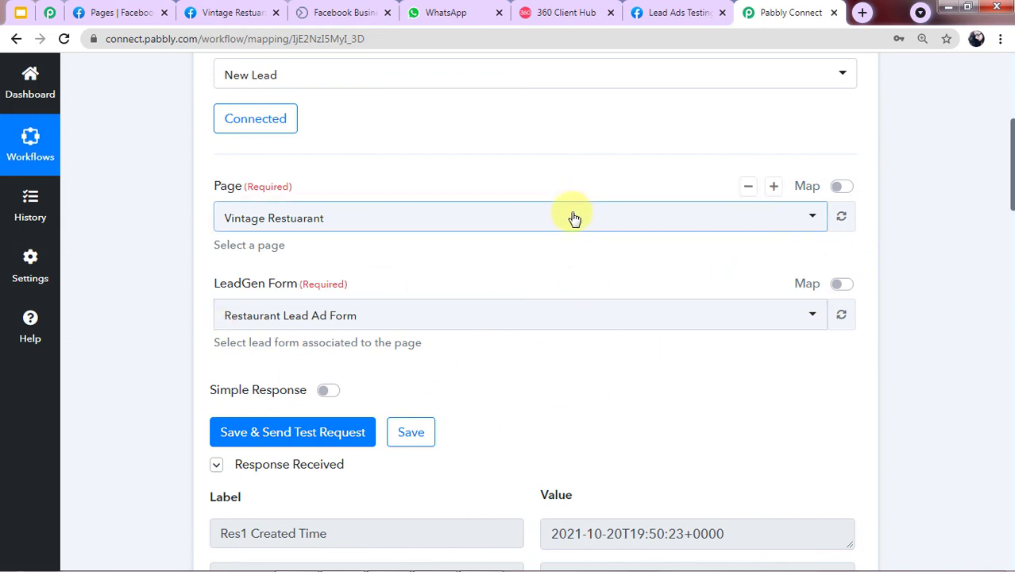
scroll(556, 207, "up", 3)
Step: Switch to Facebook Business, close the submitted form, open a fresh Restaurant Lead Ad Form test and check that WhatsApp has loaded
left_click(344, 11)
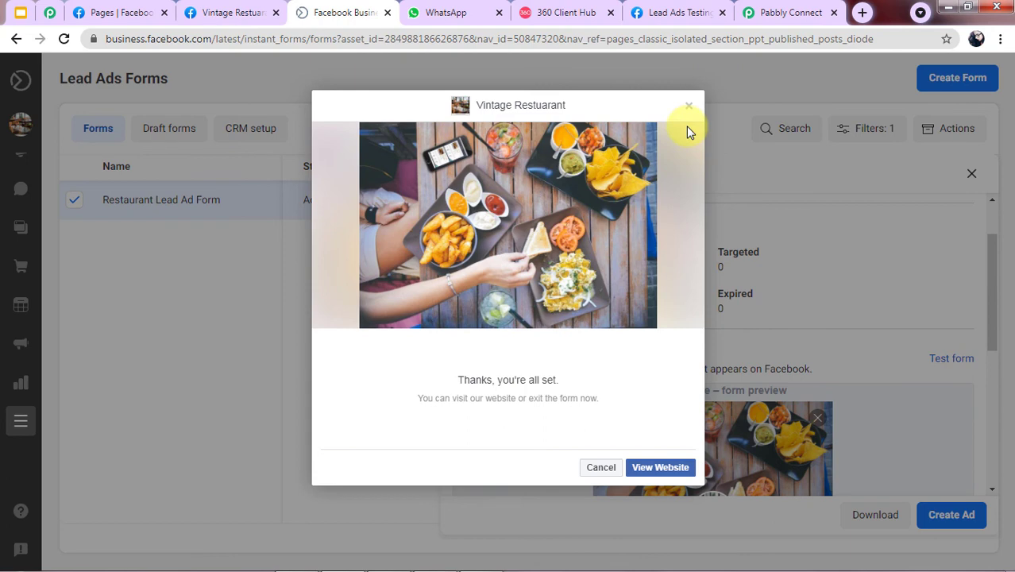
left_click(616, 467)
left_click(952, 358)
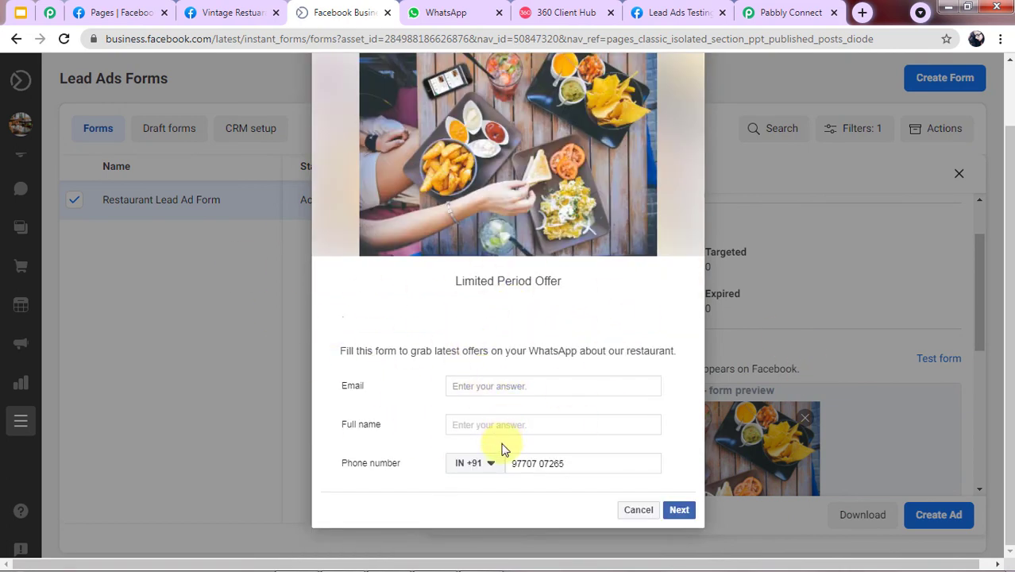
left_click(472, 12)
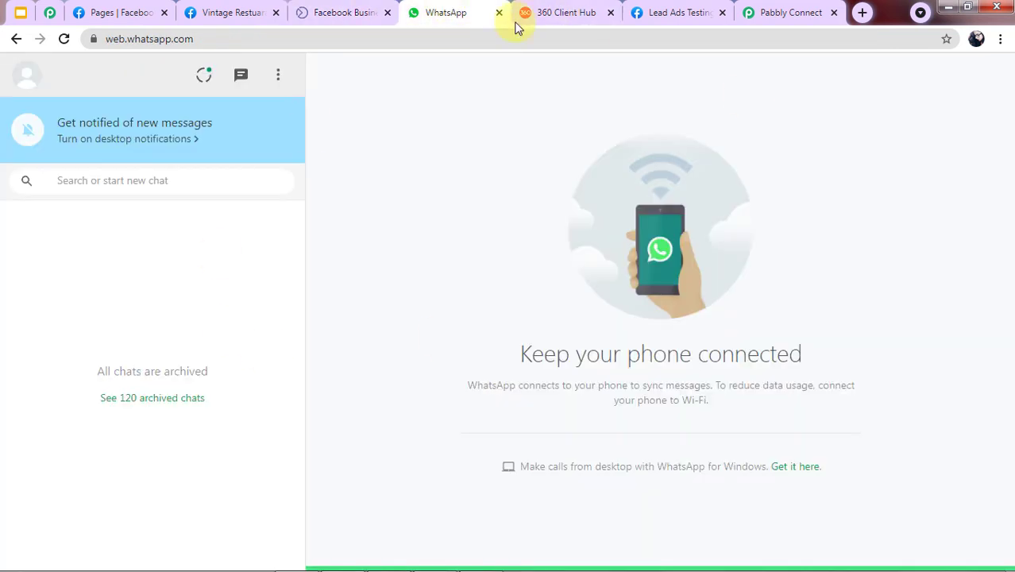
left_click(316, 10)
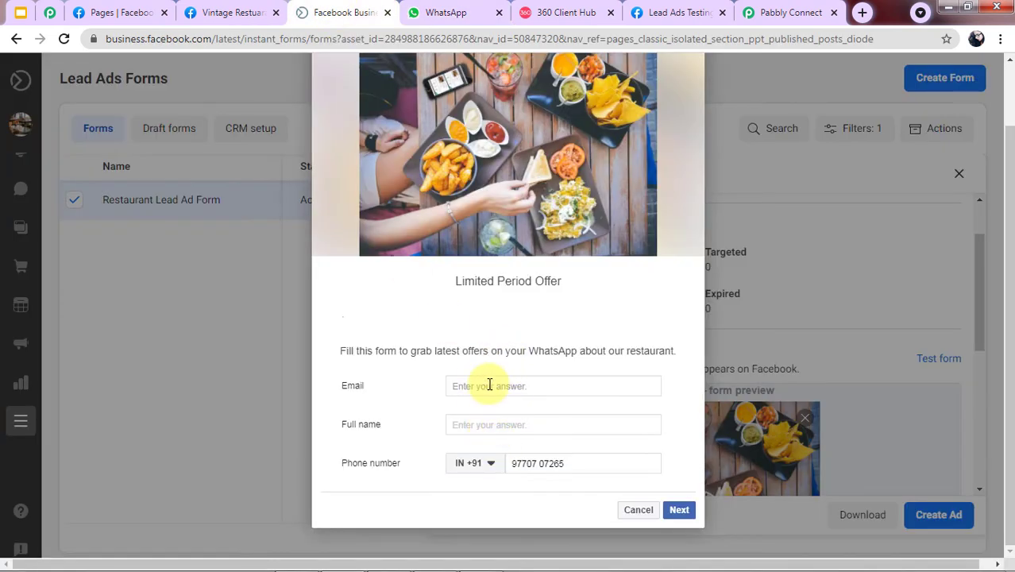
Step: Fill in the lead's email and full name in the Restaurant Lead Ad Form test and submit it
type("s")
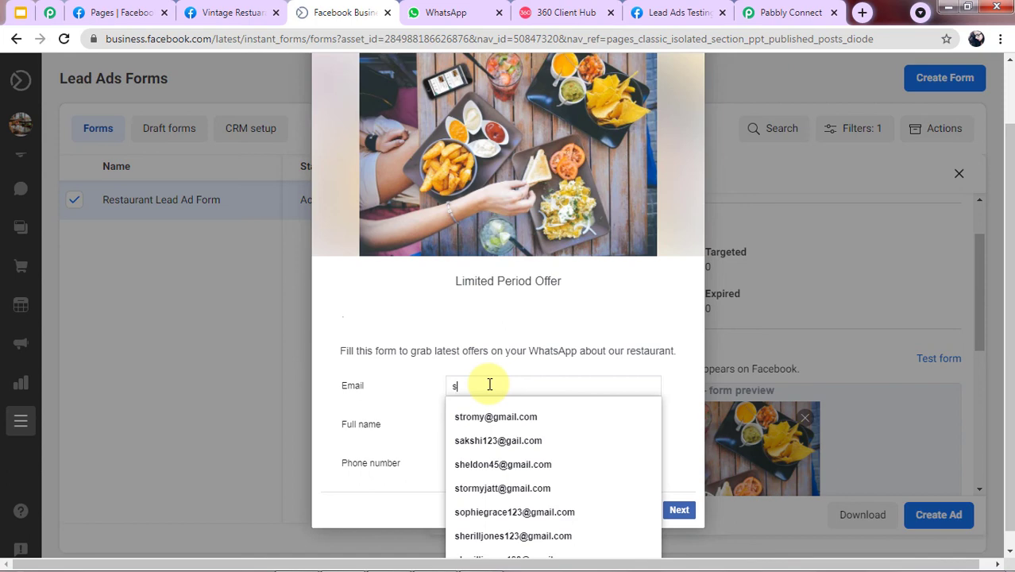
key("BackSpace")
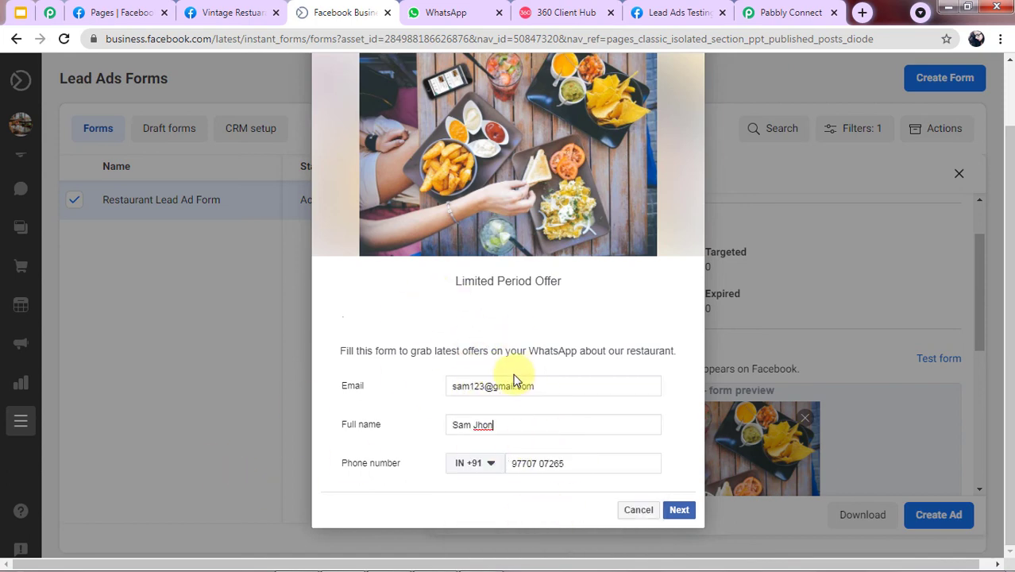
left_click(676, 509)
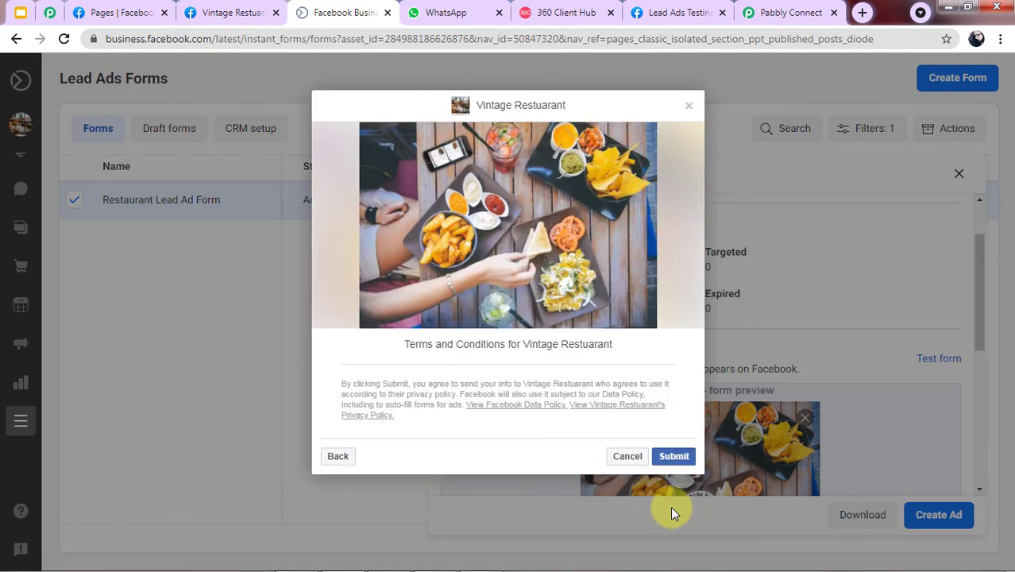
left_click(672, 457)
Step: Check WhatsApp for a new message, return to Facebook Business and close the submitted test form
left_click(442, 8)
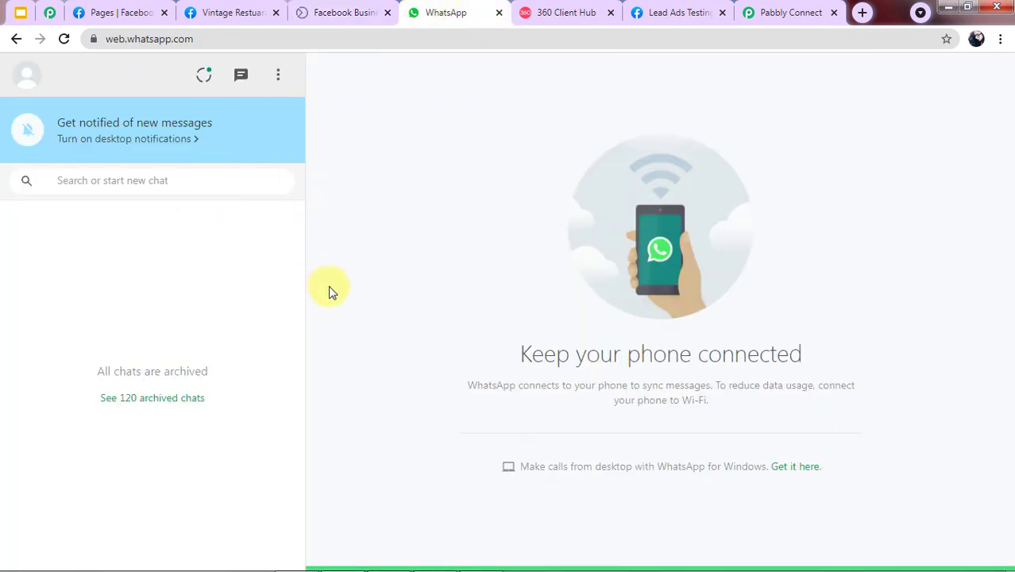
left_click(337, 8)
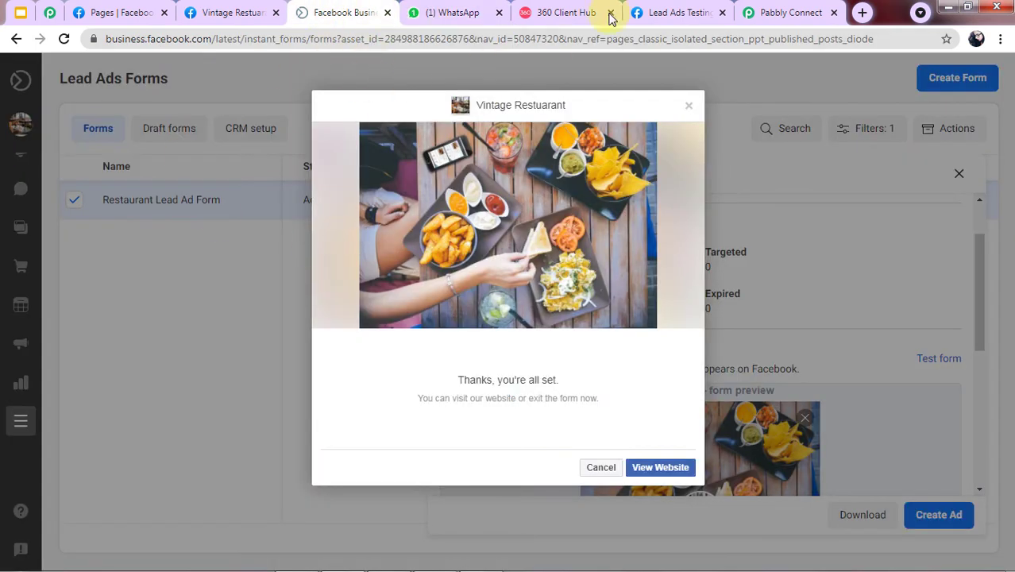
left_click(690, 107)
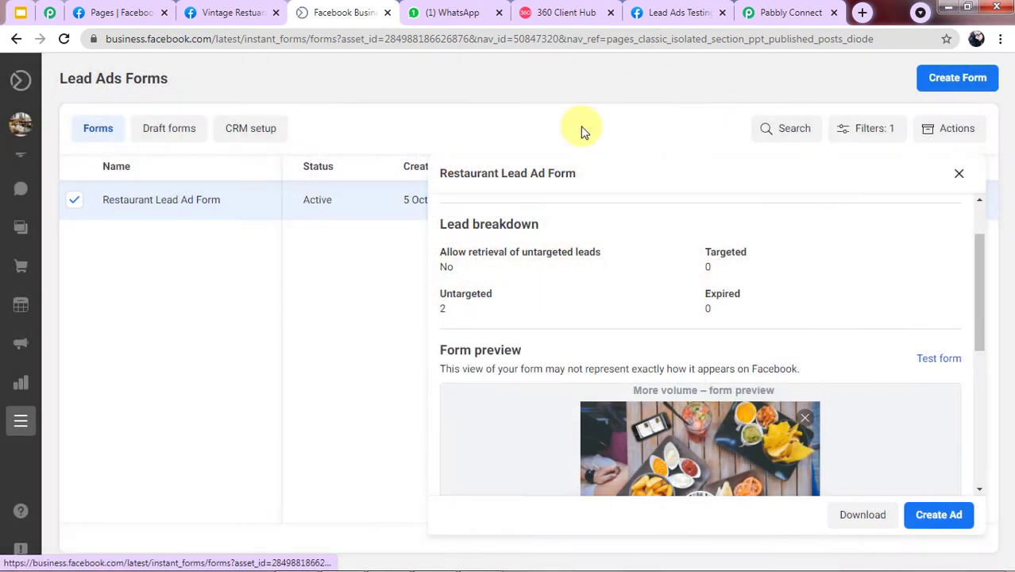
Step: Switch to WhatsApp, open the newly received chat, read the template message and enlarge its voucher image
left_click(448, 12)
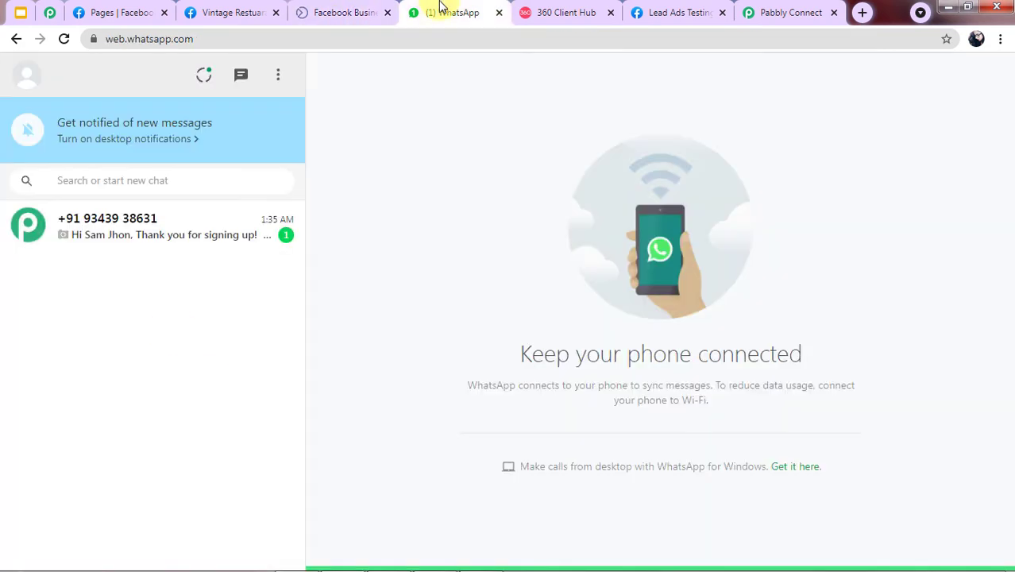
left_click(129, 232)
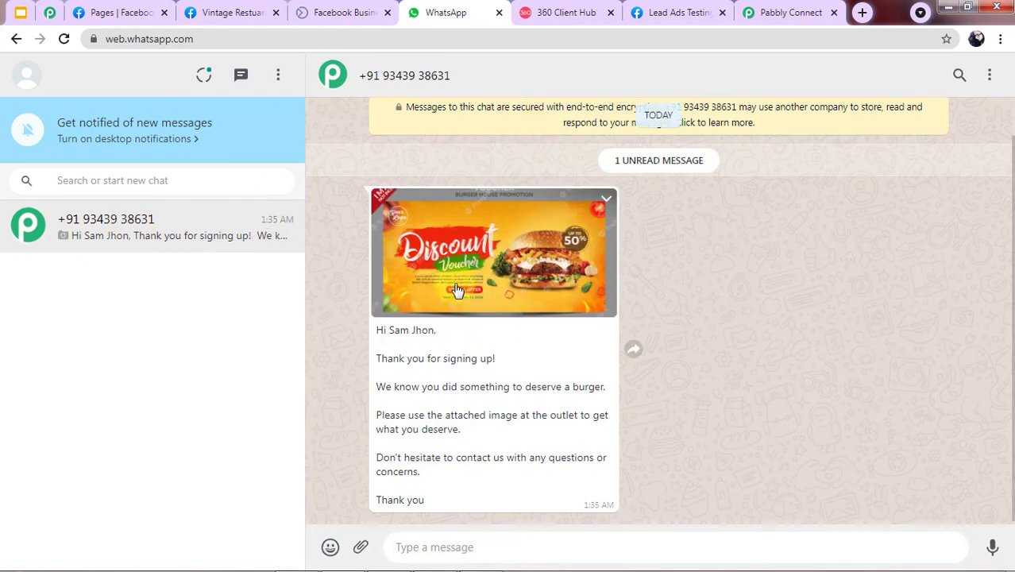
left_click(378, 350)
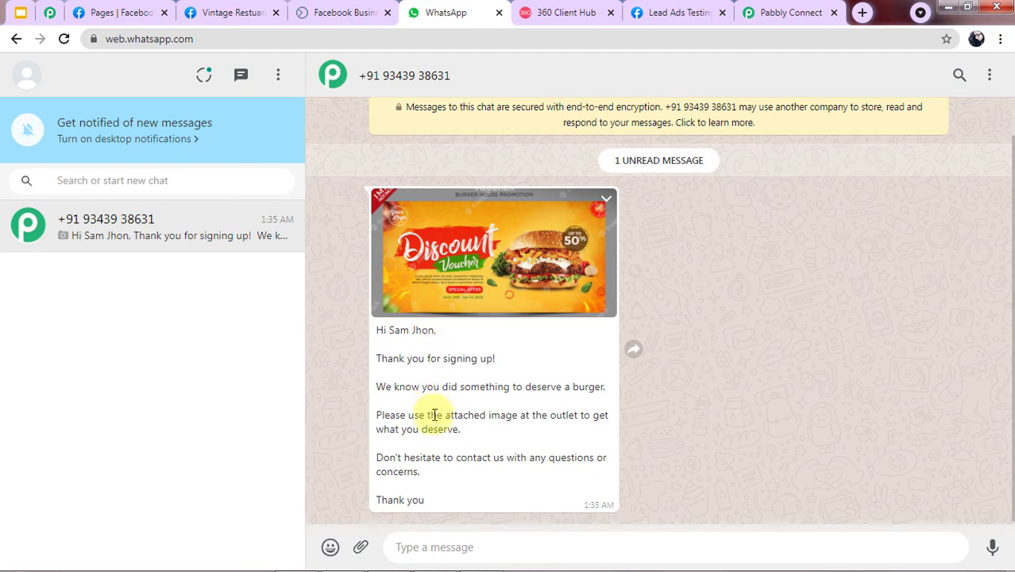
left_click(523, 293)
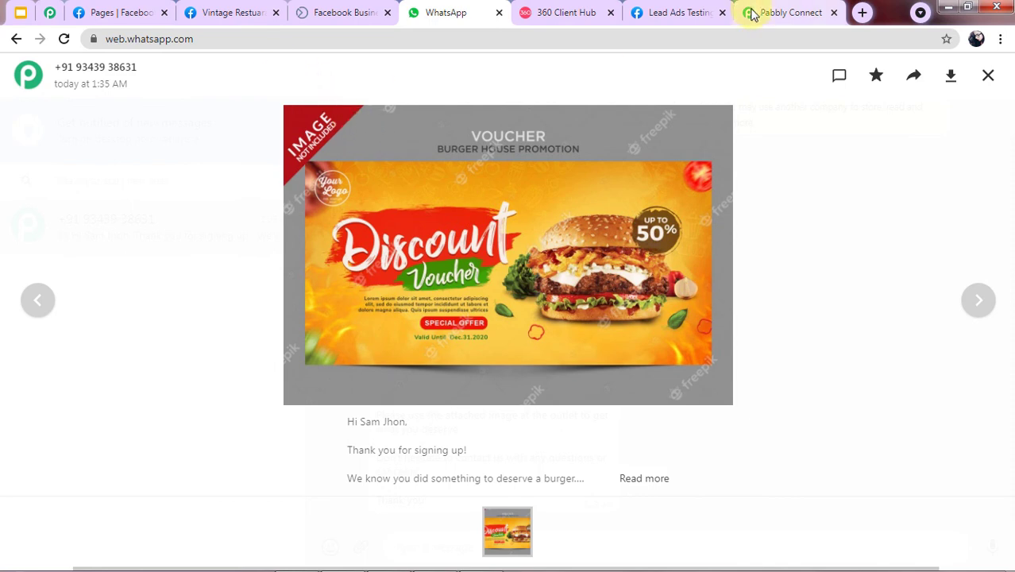
Step: Reload WhatsApp Web, check its chat list and return to the Facebook lead forms page
left_click(64, 38)
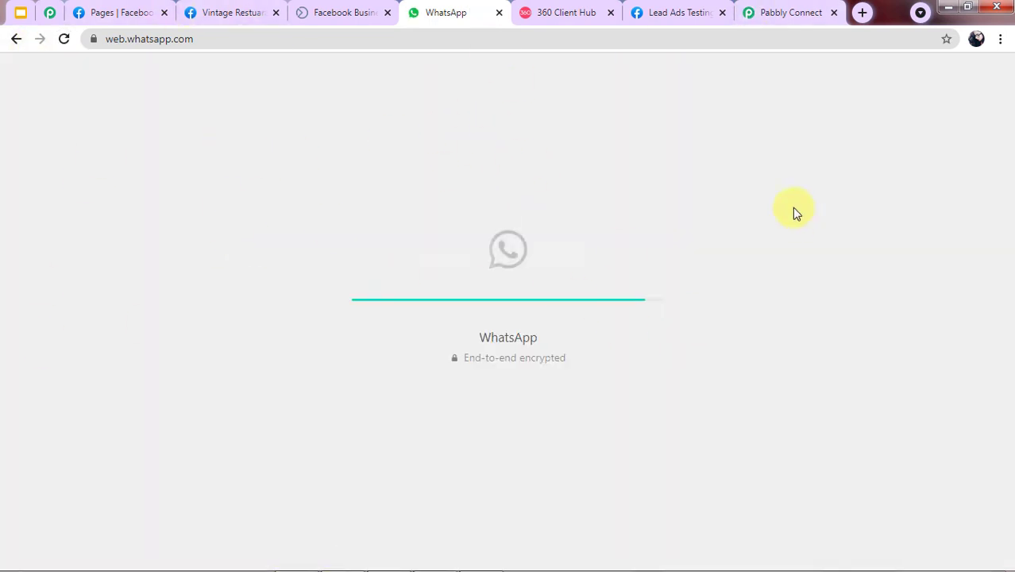
left_click(328, 11)
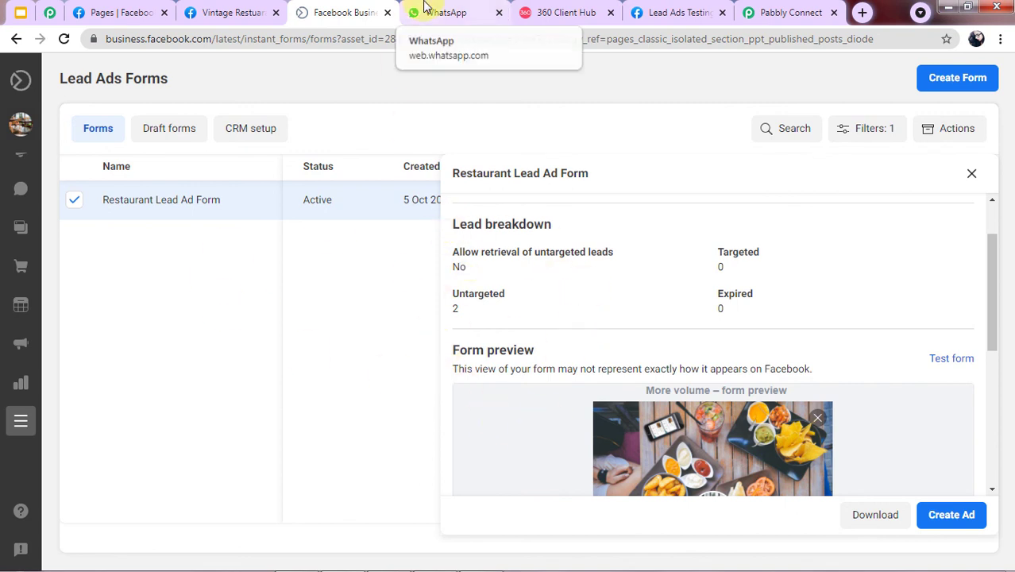
left_click(425, 7)
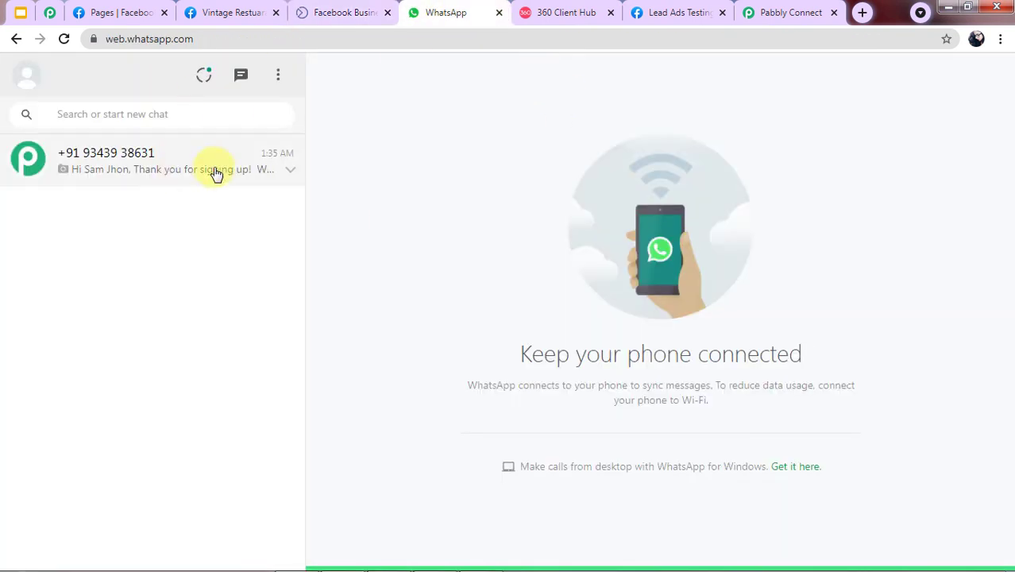
left_click(340, 9)
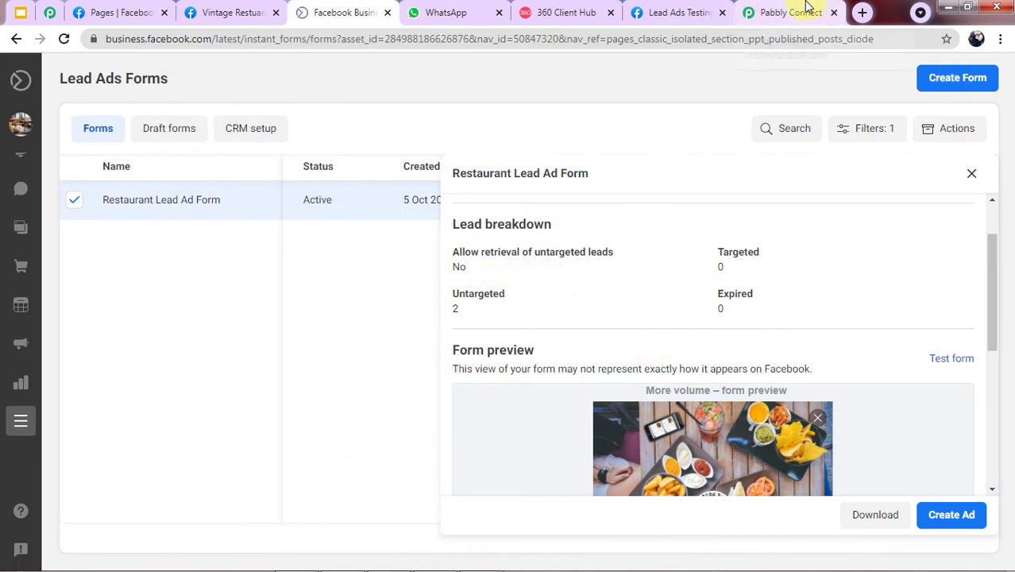
Step: Switch to Pabbly Connect and review the WhatsApp action's response and the collapsed Facebook Lead Ads to WhatsApp workflow
left_click(806, 6)
scroll(725, 200, "up", 3)
scroll(722, 199, "down", 2)
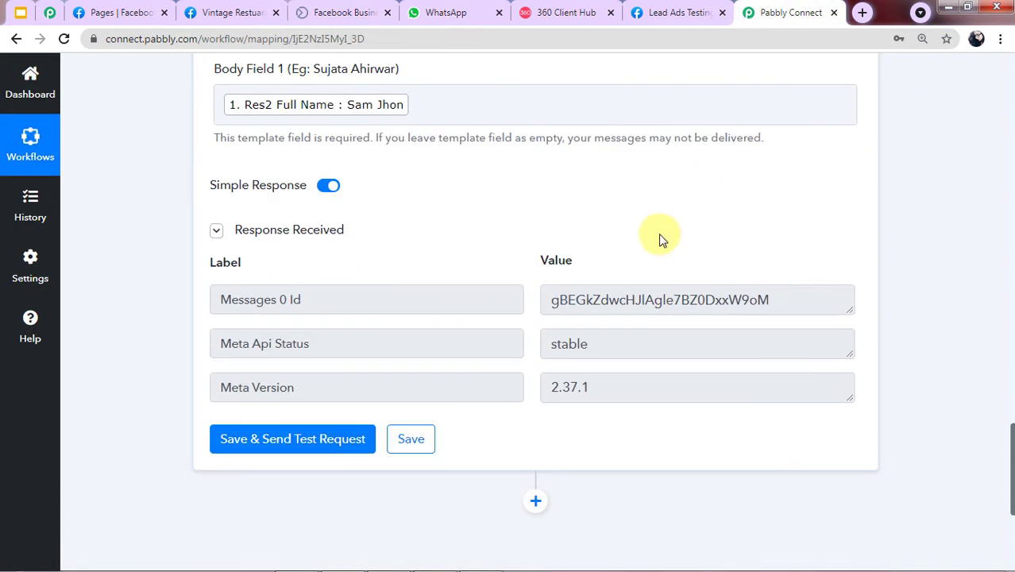
scroll(716, 206, "down", 2)
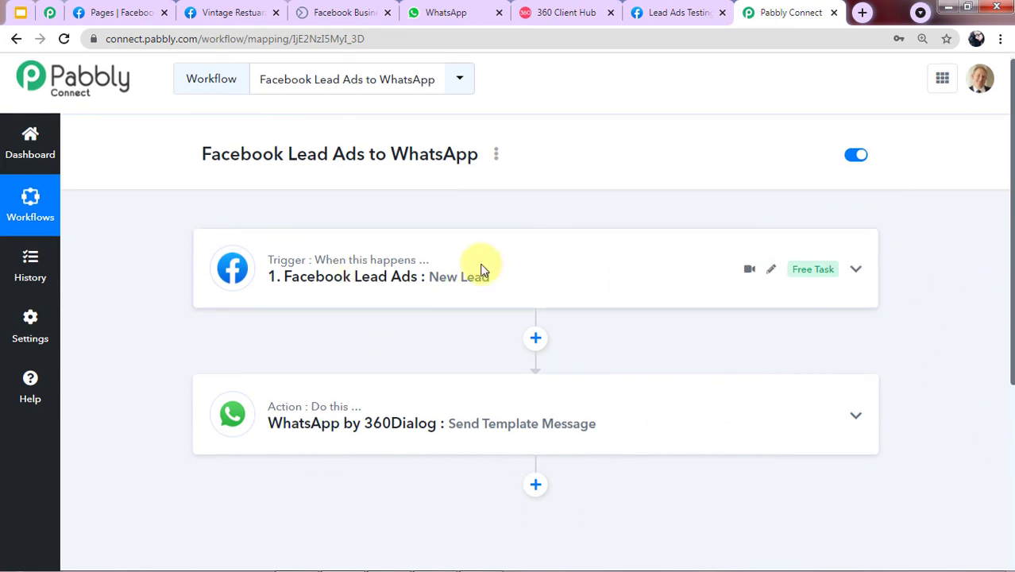
scroll(480, 268, "down", 1)
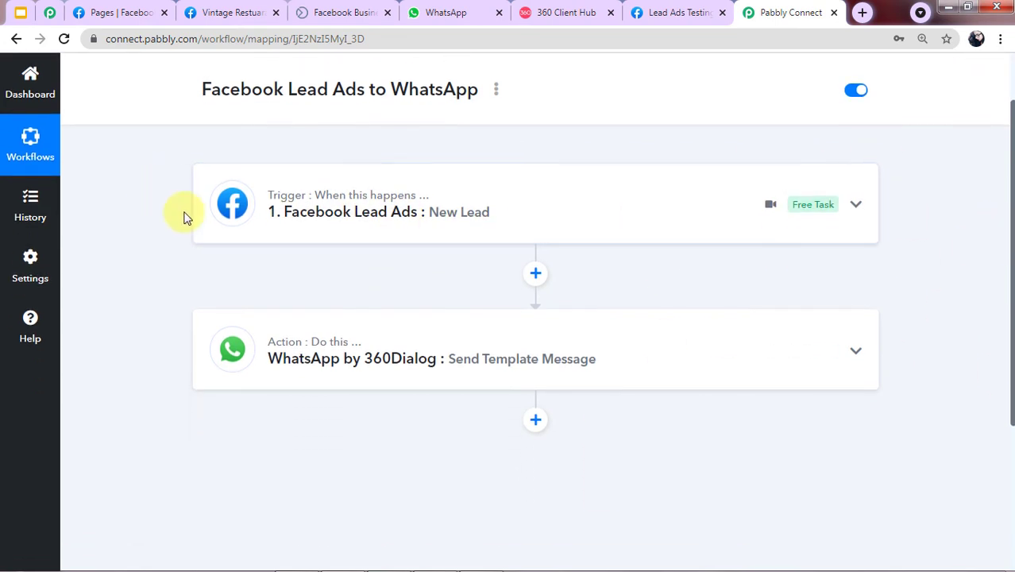
Step: Expand the Facebook Lead Ads trigger and review its page, lead form and received response
left_click(339, 217)
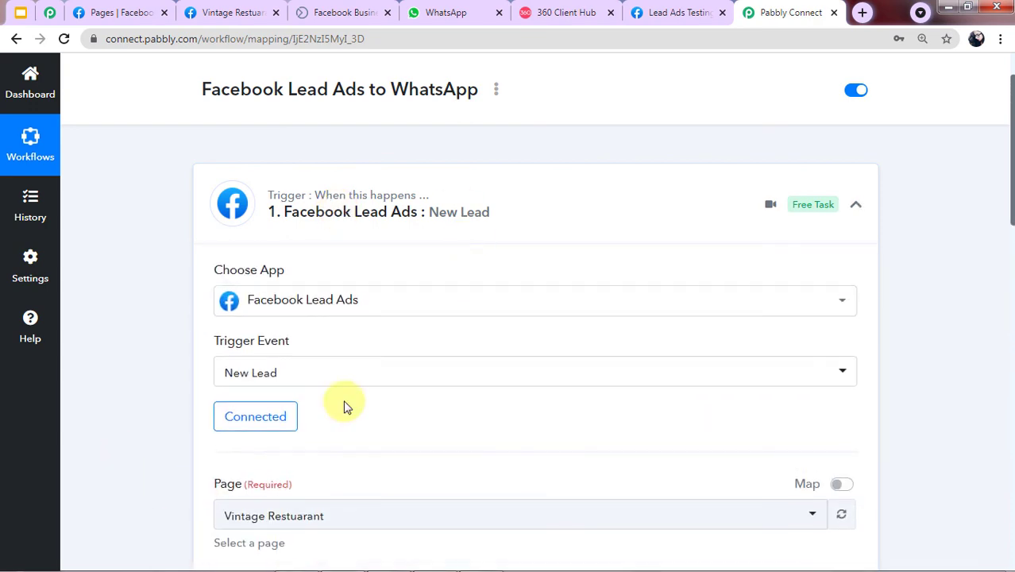
scroll(394, 347, "down", 2)
scroll(395, 348, "down", 8)
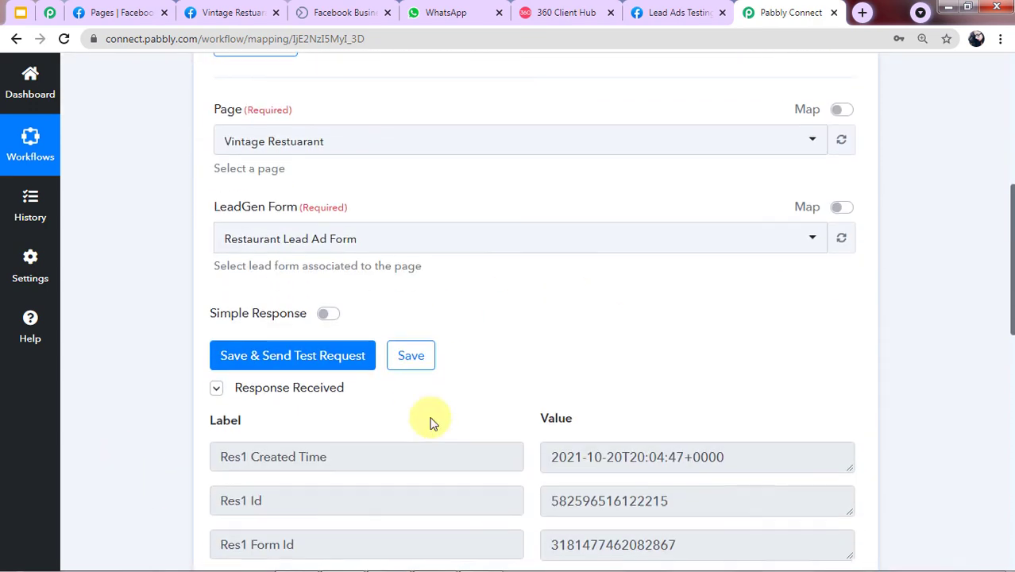
scroll(963, 284, "up", 6)
scroll(981, 297, "up", 4)
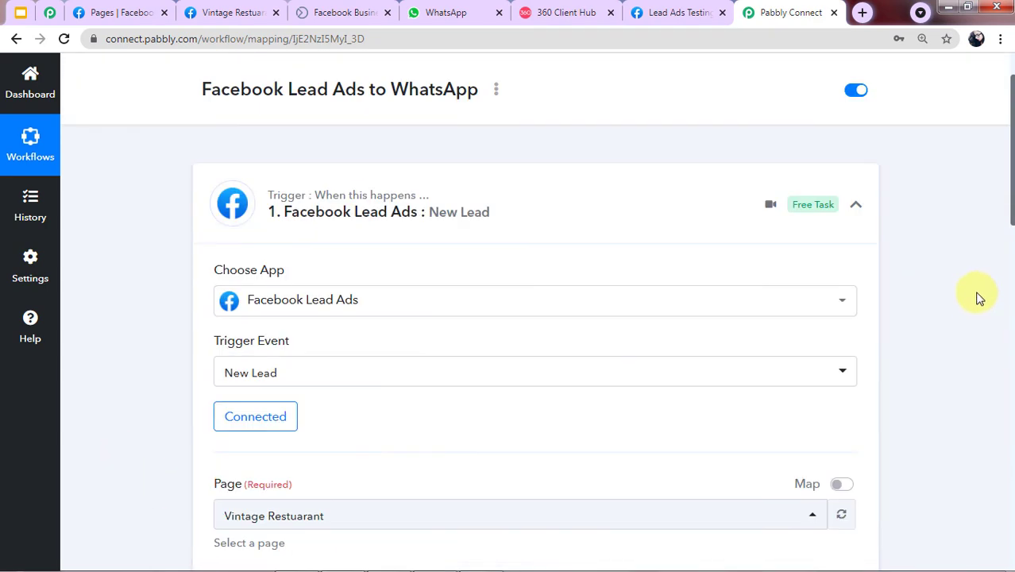
Step: Expand the WhatsApp by 360Dialog action, review its template settings and return to the start of the workflow
scroll(953, 324, "down", 15)
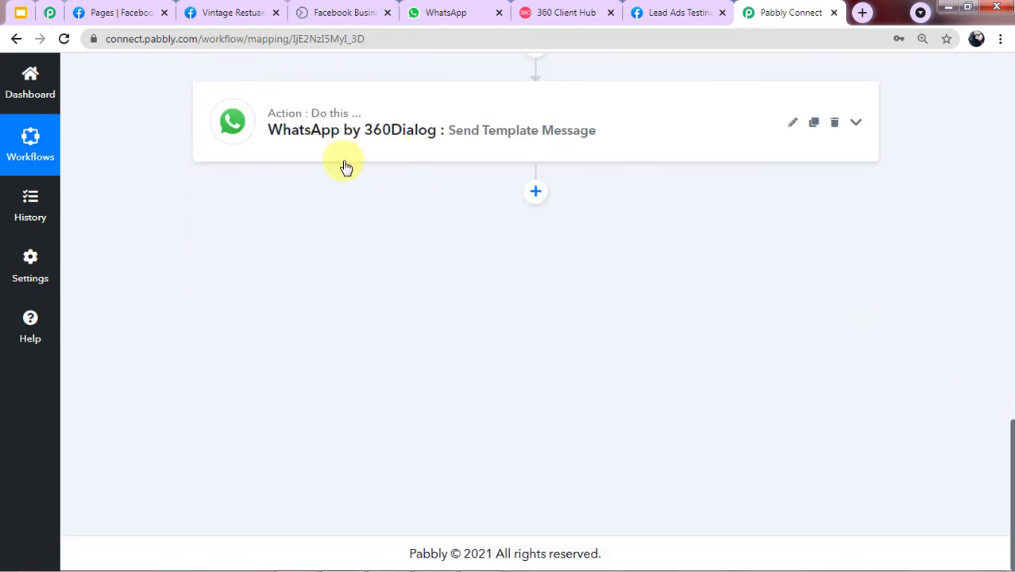
left_click(345, 130)
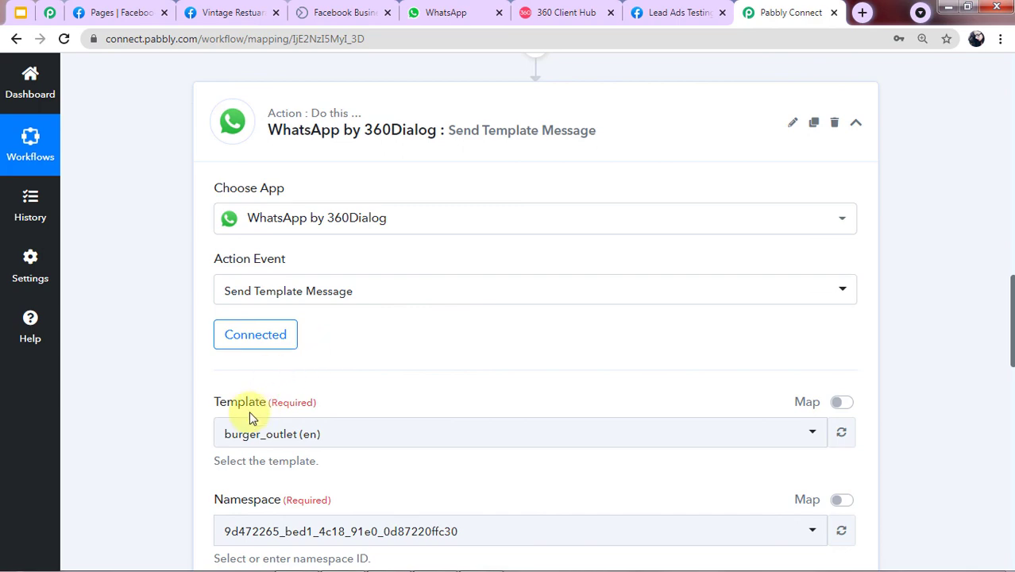
left_click_drag(1013, 315, 943, 7)
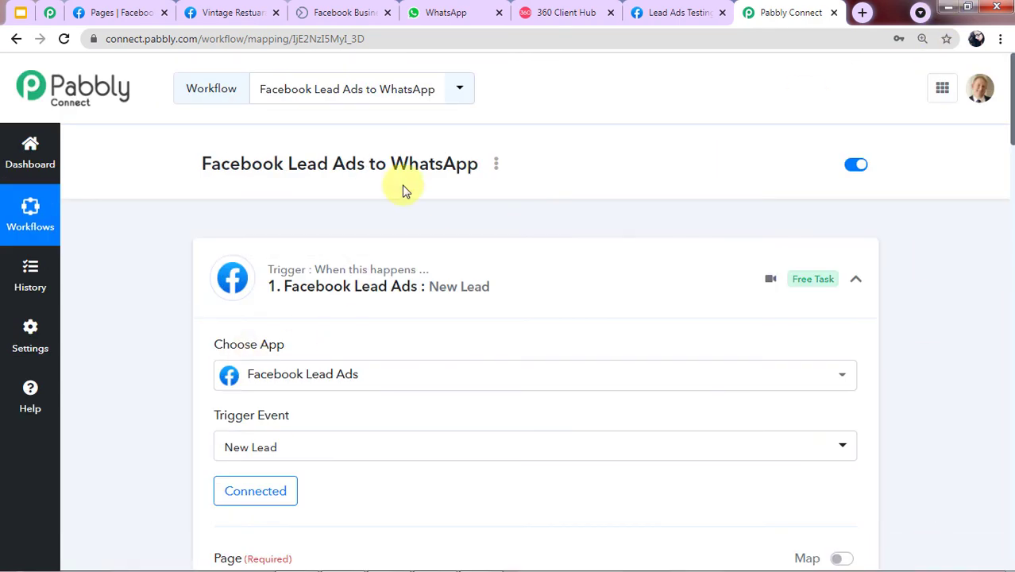